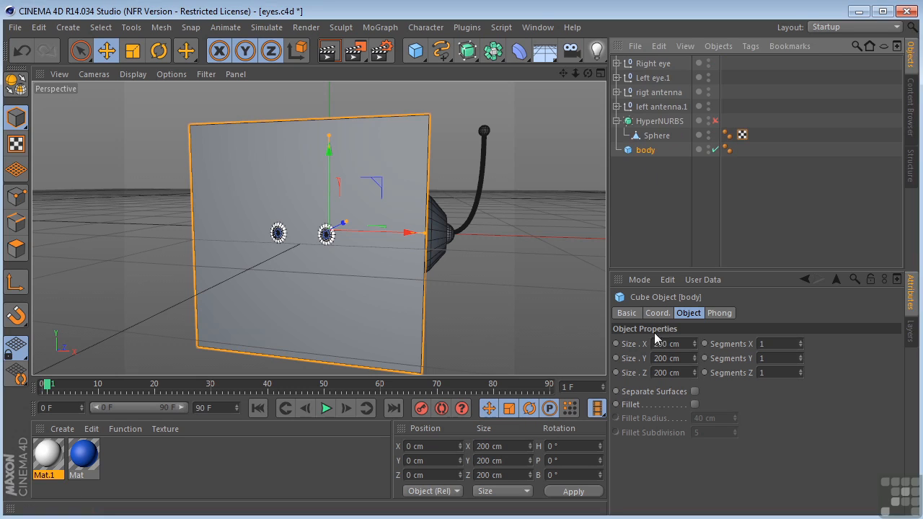
Set the body cube's X size to 120 cm and its X, Y and Z segments to 10 each.
drag(689, 344, 624, 339)
text(120)
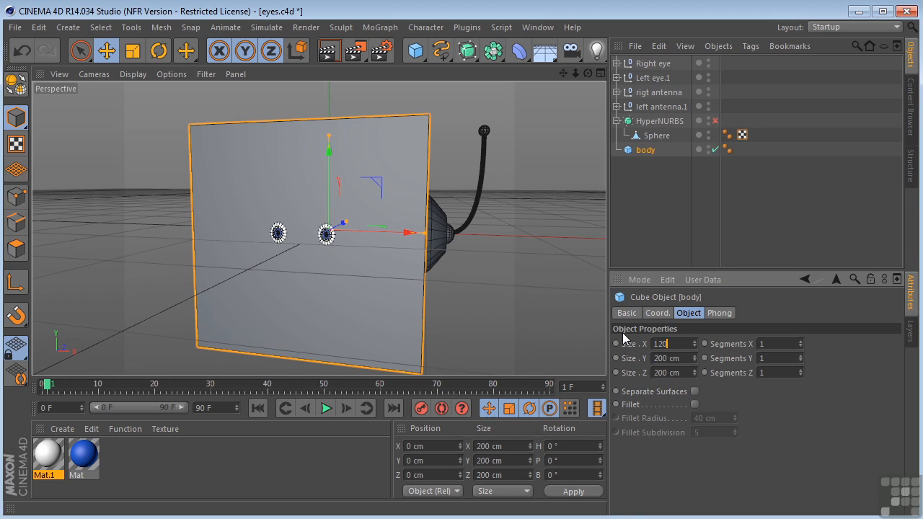
key(Return)
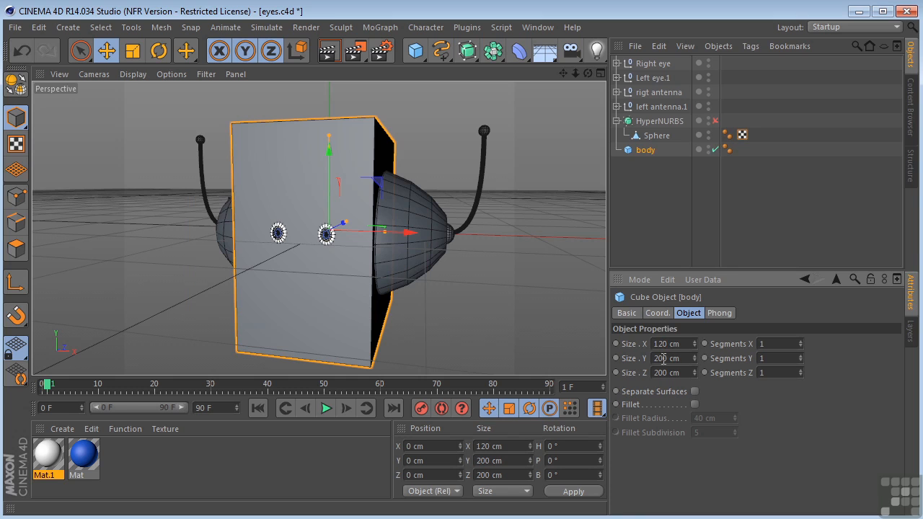
click(777, 343)
text(0)
key(Tab)
text(10)
key(Tab)
text(10)
key(Tab)
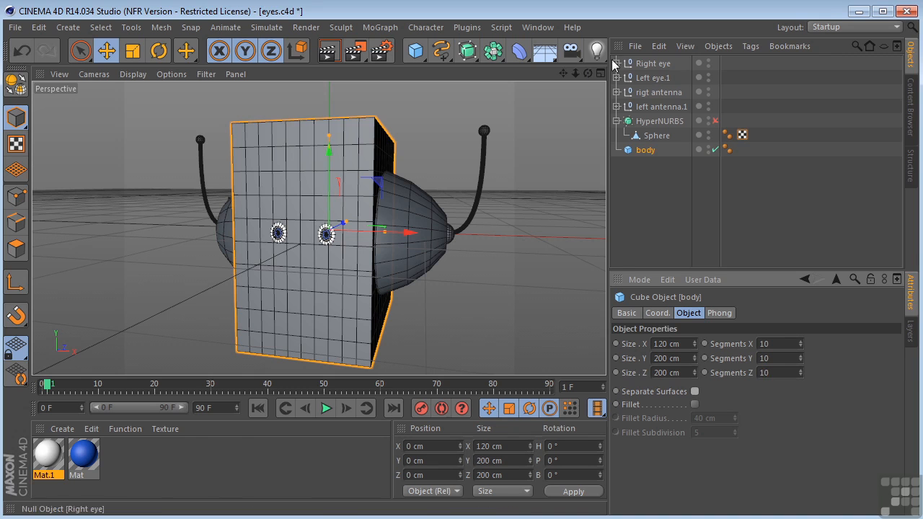
Check the robot reference image, and round the body cube's edges with a 15 cm fillet radius.
drag(589, 73, 528, 207)
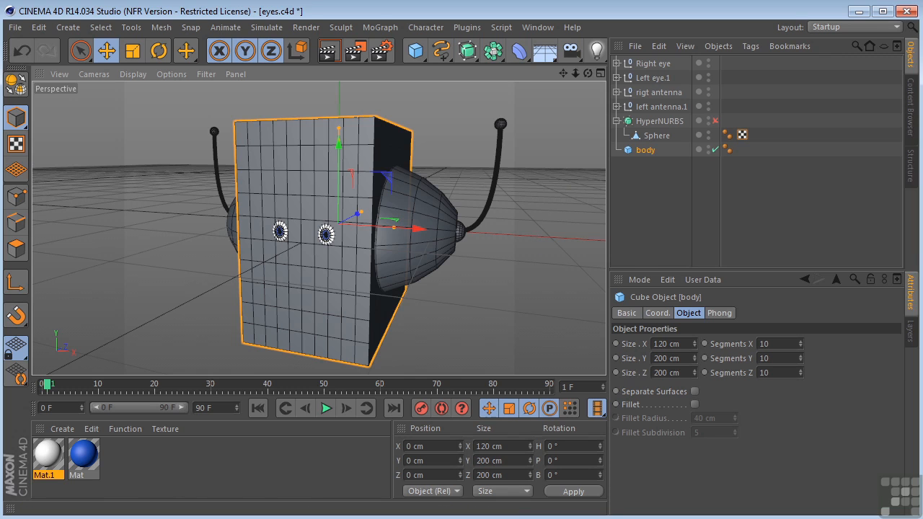
key(alt+Tab)
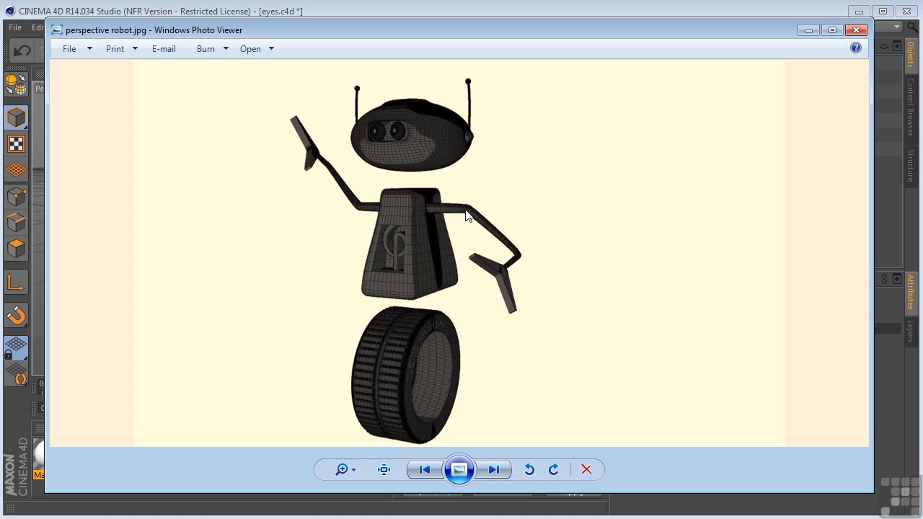
click(808, 30)
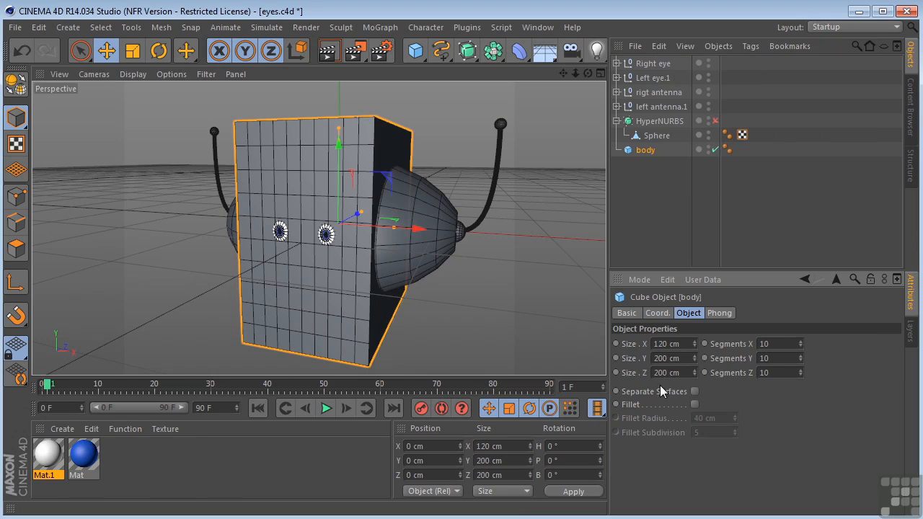
click(695, 403)
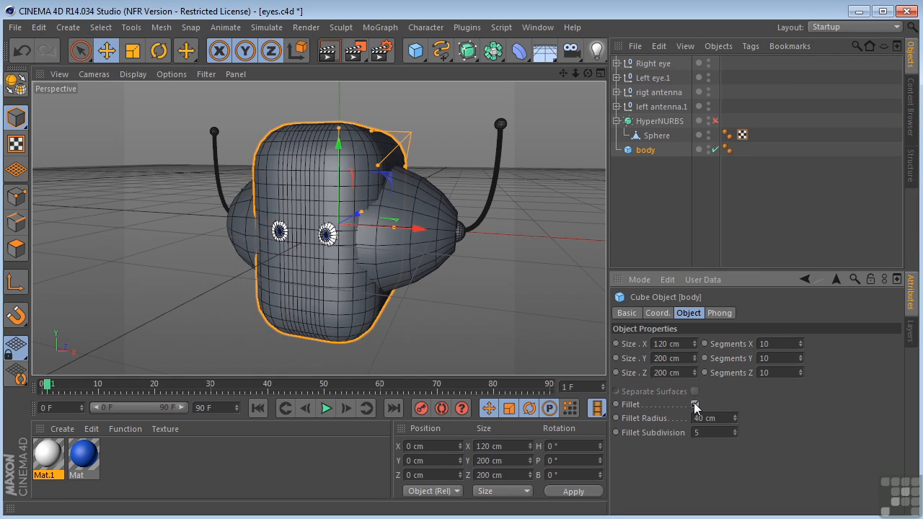
drag(734, 418, 711, 431)
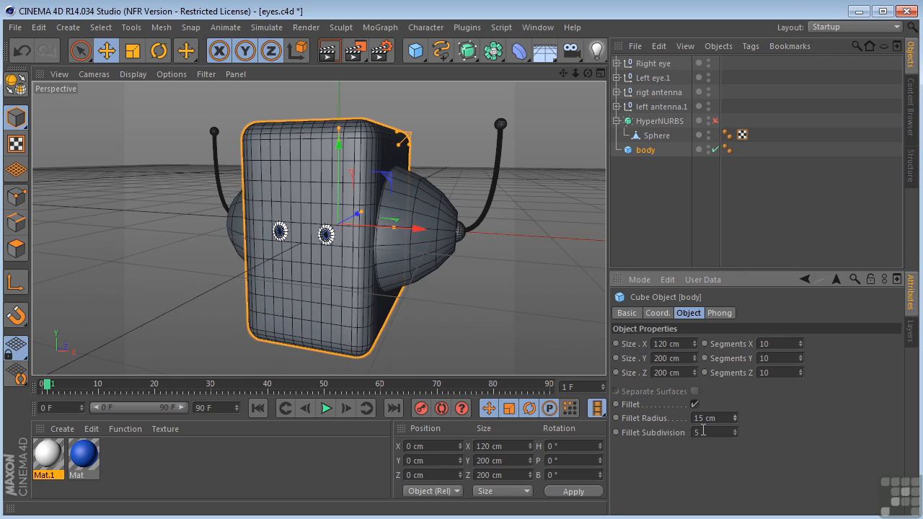
In the front view, move the body cube straight down below the head to about Y -200 cm.
middle_click(441, 296)
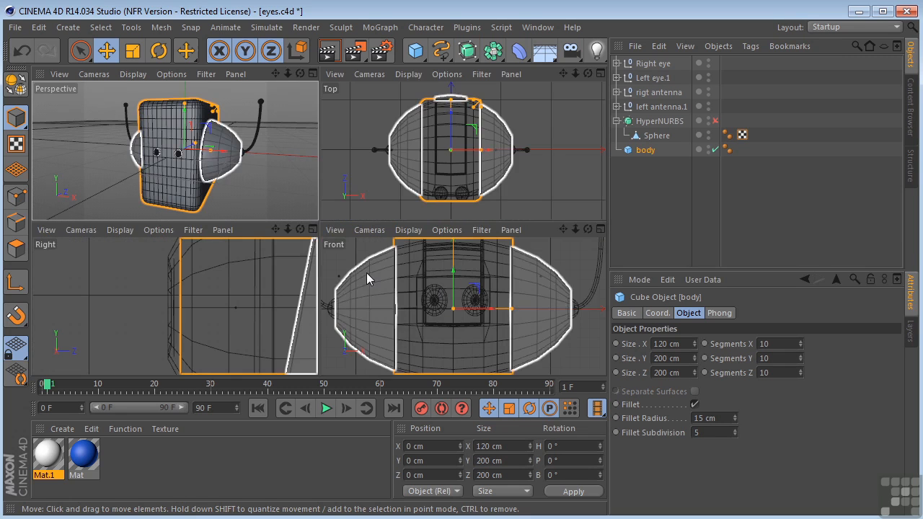
middle_click(440, 282)
scroll(439, 282, down, 5)
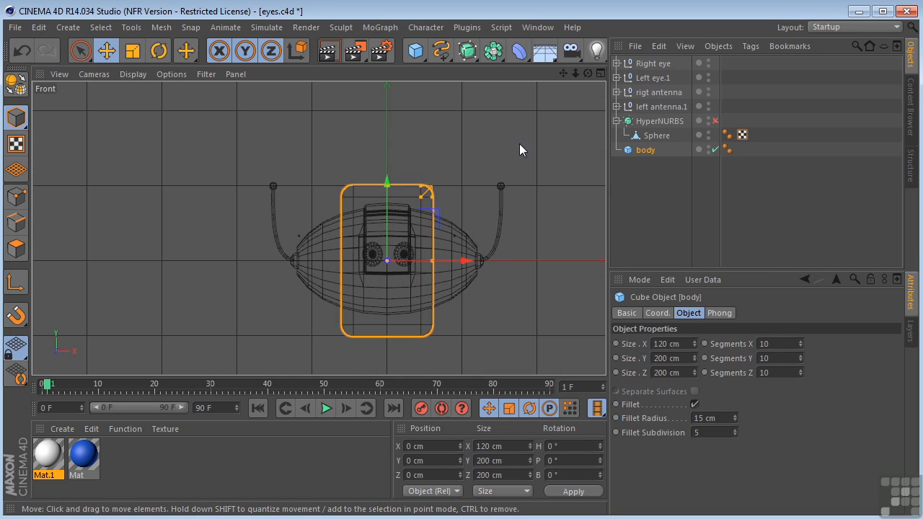
drag(564, 73, 508, 22)
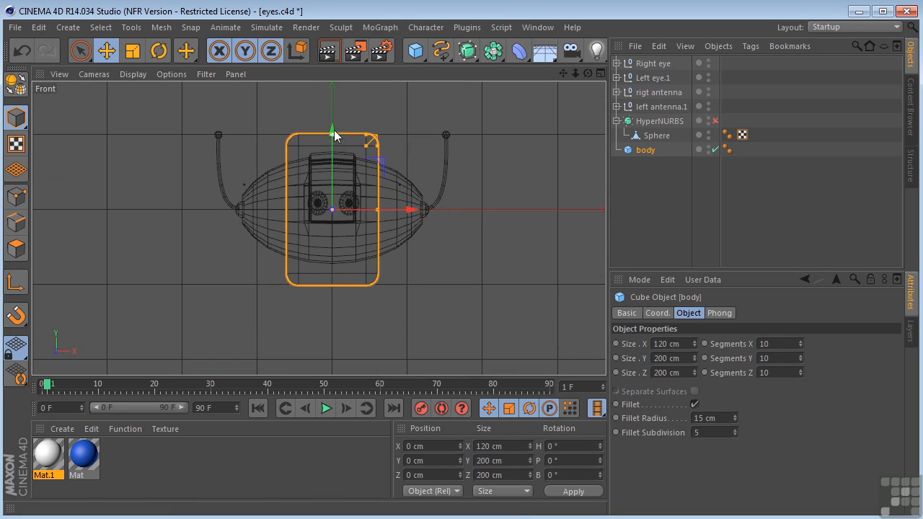
drag(330, 130, 323, 286)
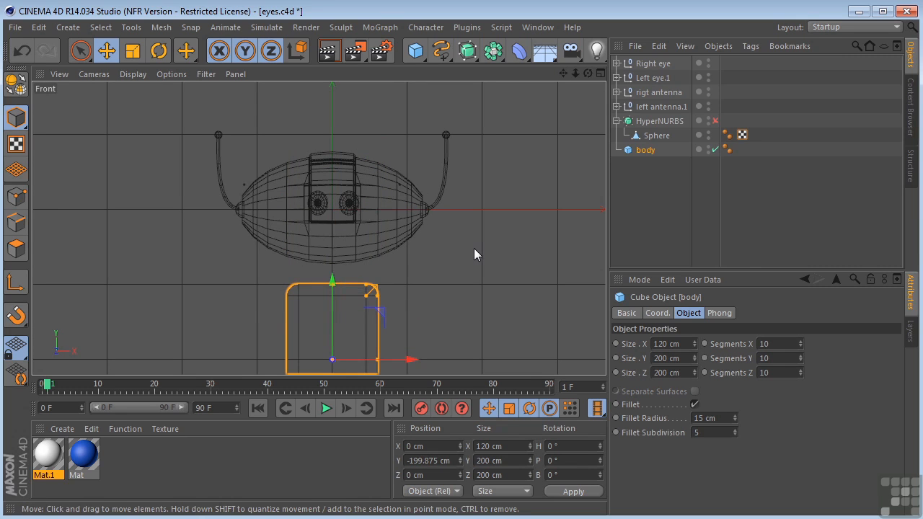
Add a Taper deformer and make it a child of the body cube.
middle_click(473, 248)
middle_click(274, 164)
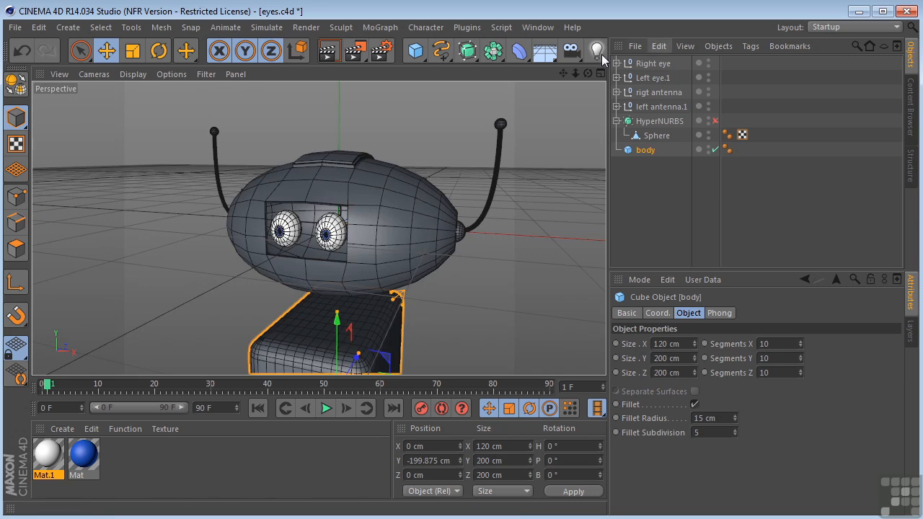
drag(575, 74, 321, 228)
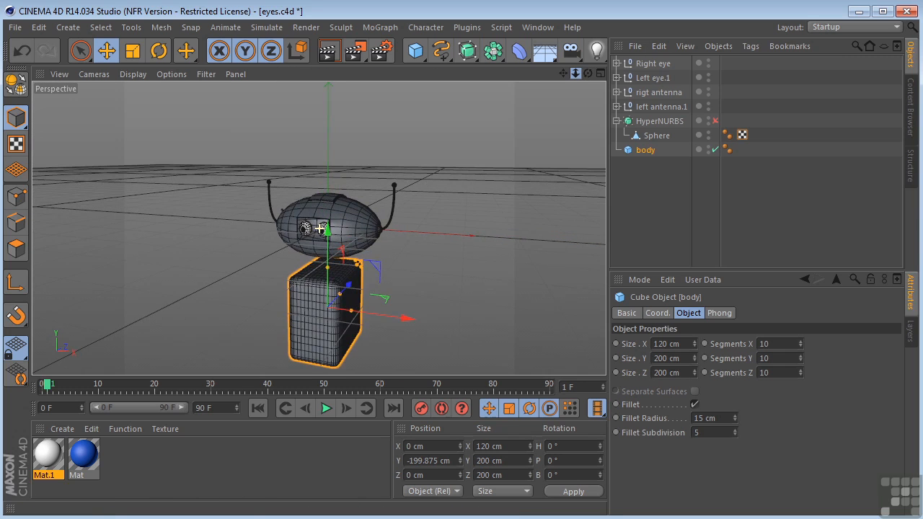
drag(568, 75, 570, 115)
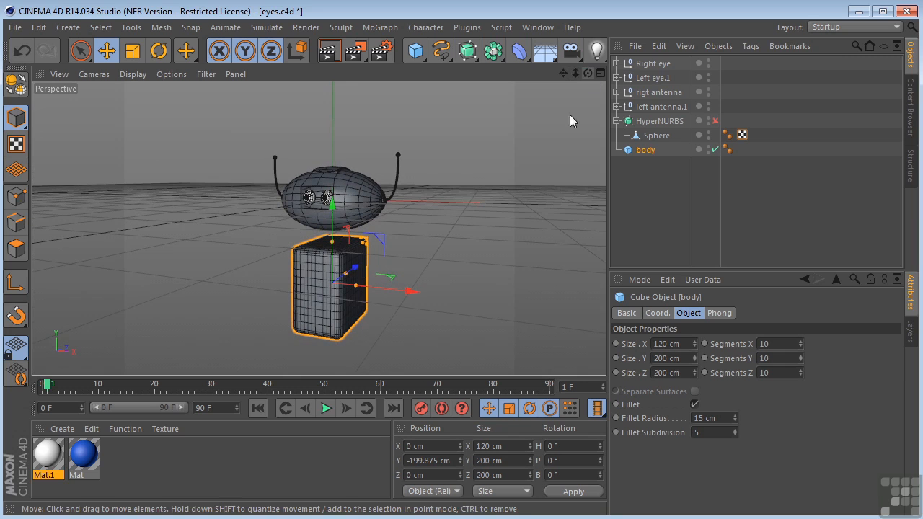
click(518, 54)
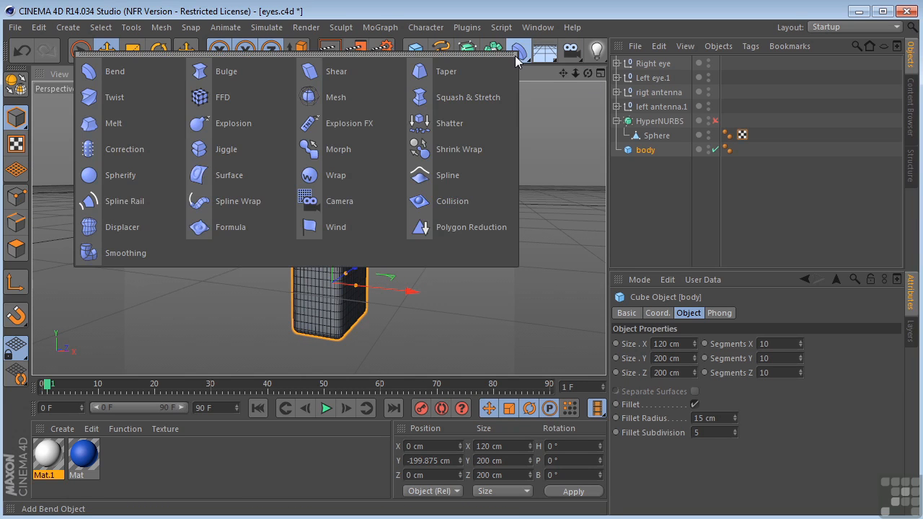
click(480, 73)
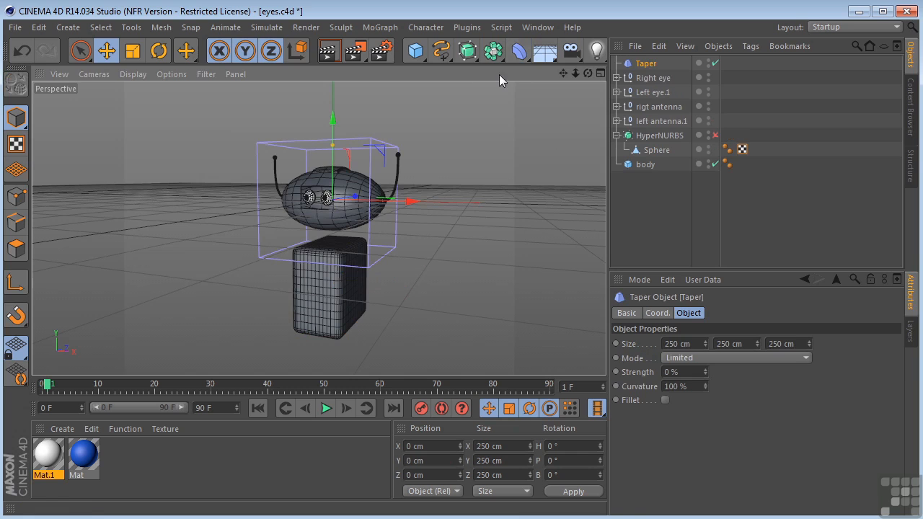
drag(652, 66, 643, 165)
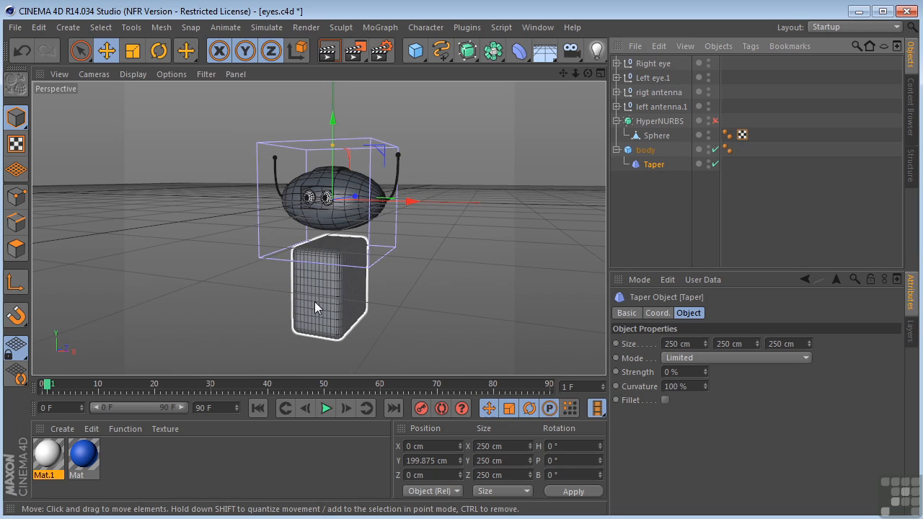
Set the Taper deformer's Y position to 0 cm so it is centred on the body cube.
click(651, 312)
double_click(659, 358)
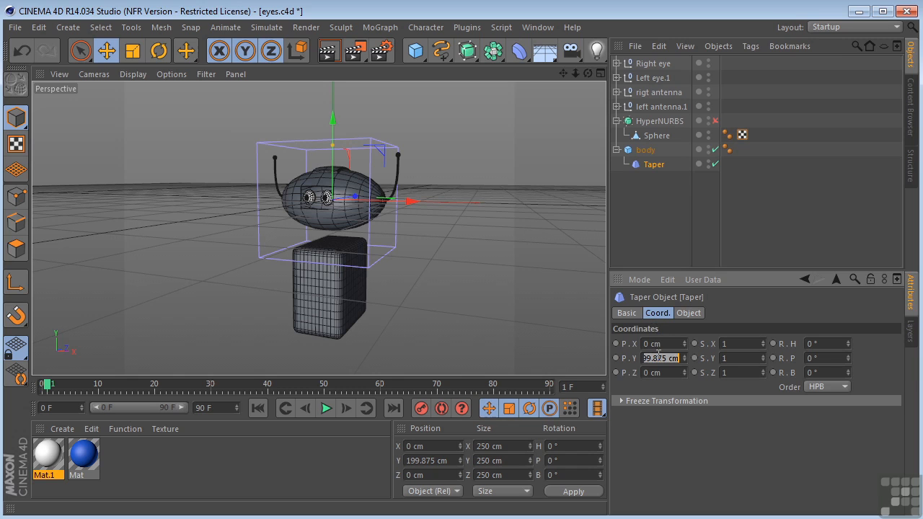
text(0)
key(Tab)
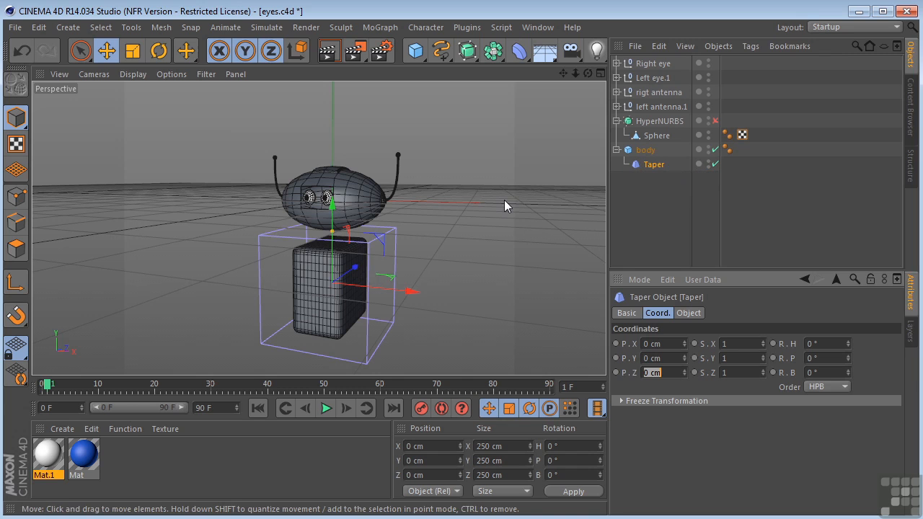
Reduce the Taper deformer's X size to 129 cm and its Y size to 213 cm.
middle_click(452, 205)
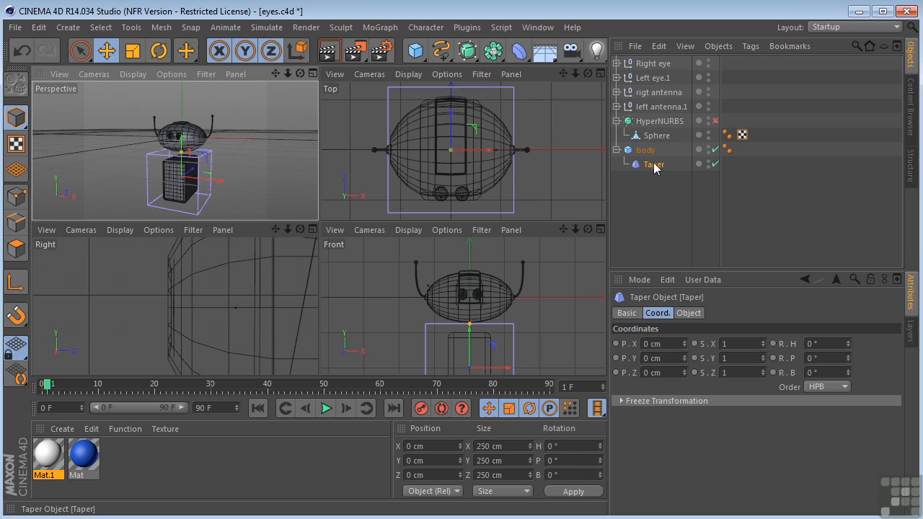
click(690, 315)
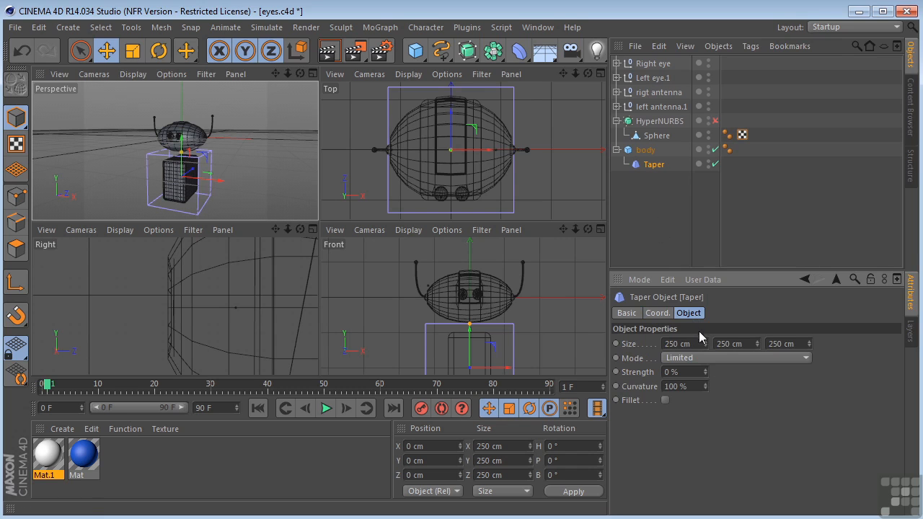
drag(705, 344, 665, 350)
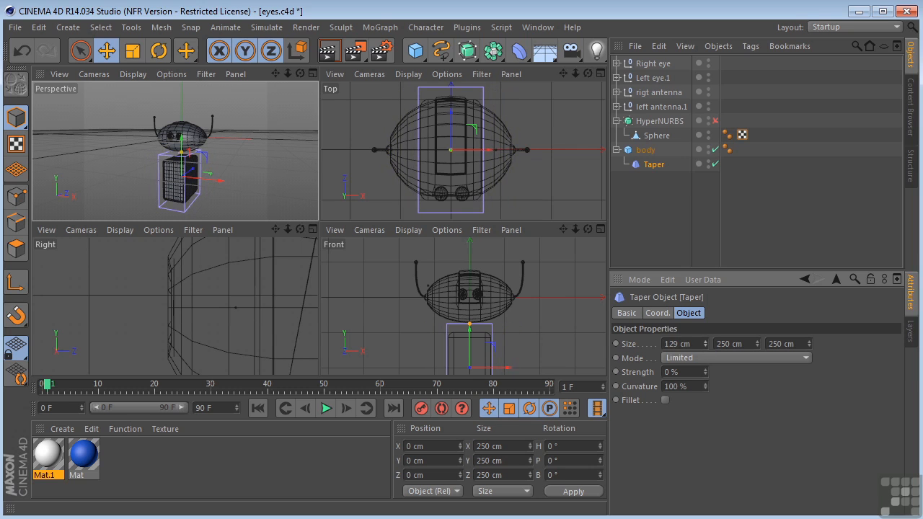
drag(758, 344, 757, 357)
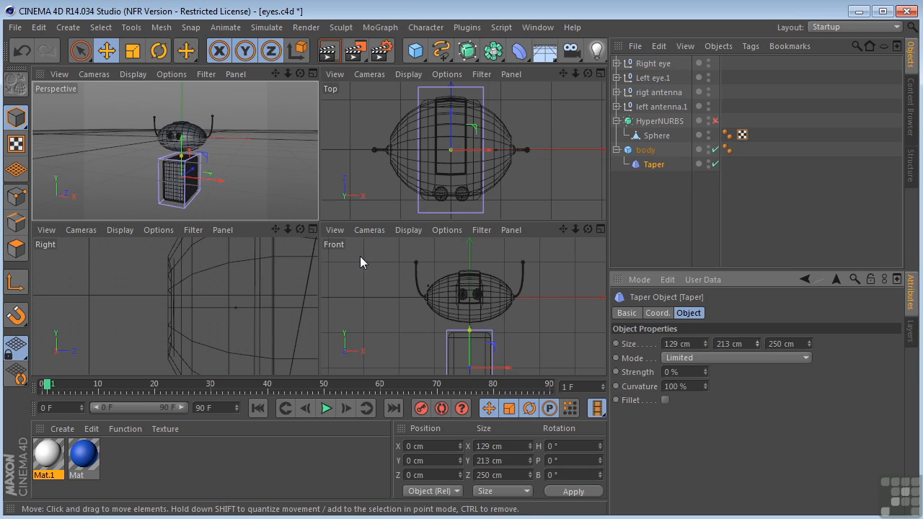
Fit the Taper deformer's cage closer to the body with a Z size of 204 cm and a Y size of 203 cm.
middle_click(280, 141)
scroll(452, 190, up, 3)
scroll(458, 185, down, 1)
click(809, 341)
drag(811, 343, 811, 375)
drag(589, 73, 505, 45)
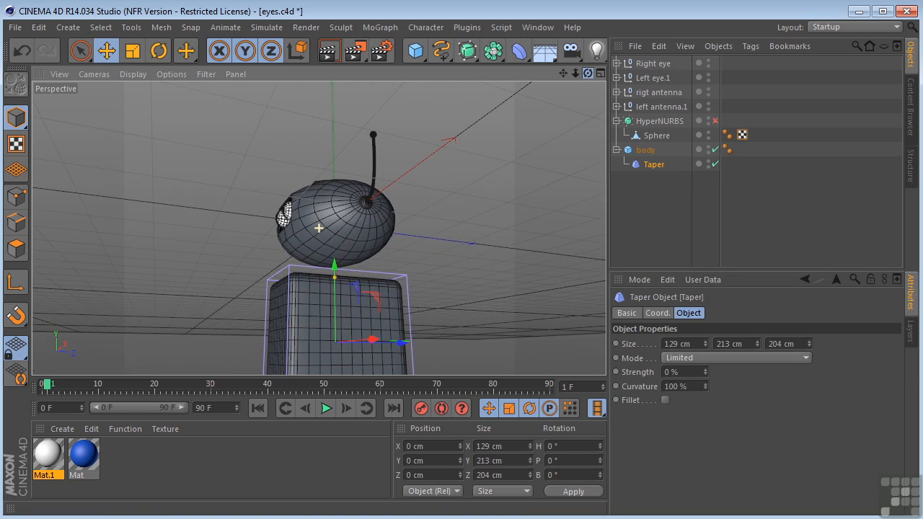
drag(756, 346, 756, 352)
Hide the grid in the perspective view.
drag(587, 73, 672, 115)
drag(566, 71, 477, 233)
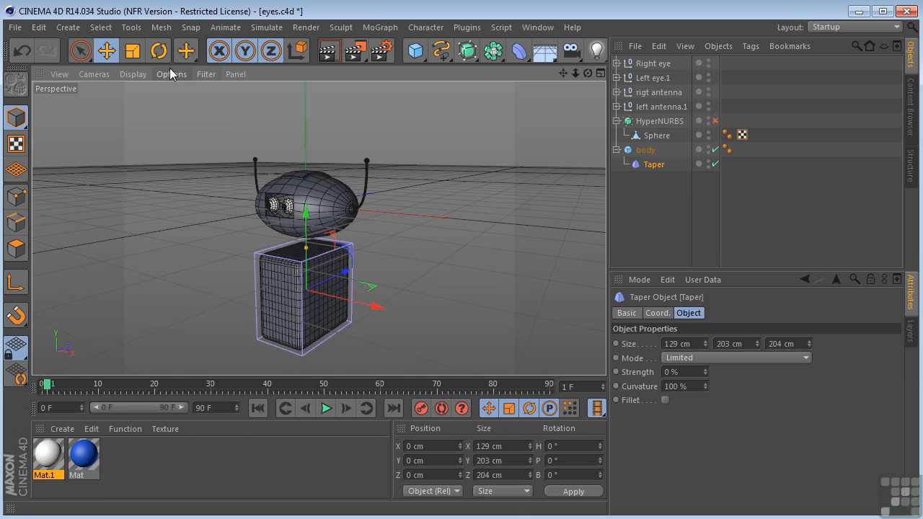
click(209, 74)
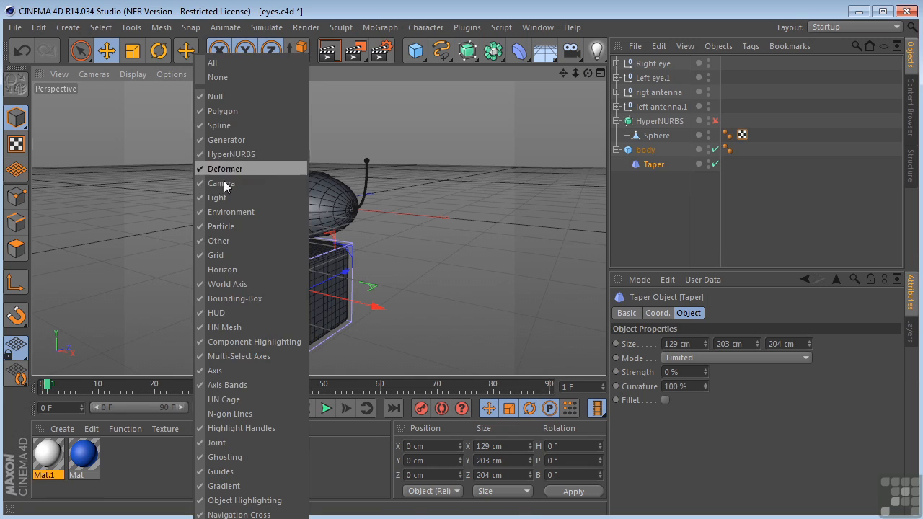
click(231, 254)
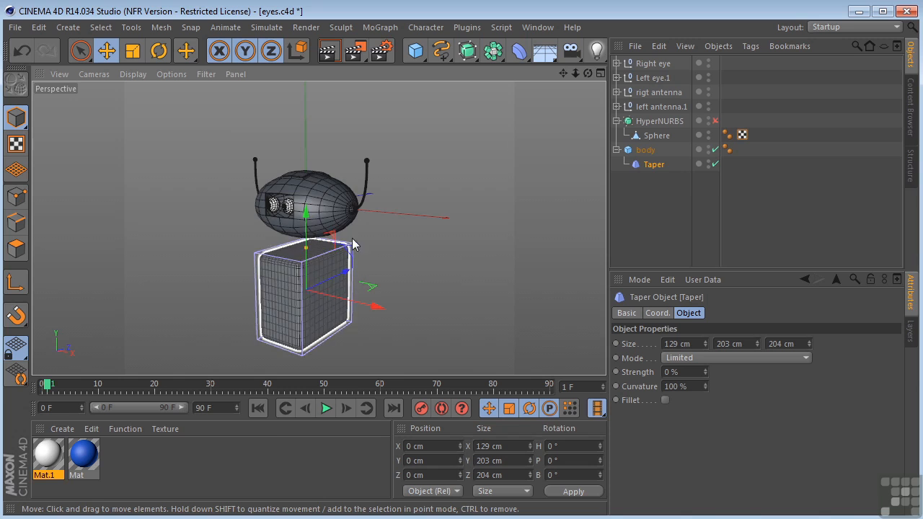
Set the Taper deformer's strength to 40% and enable its Fillet option.
drag(568, 78, 588, 57)
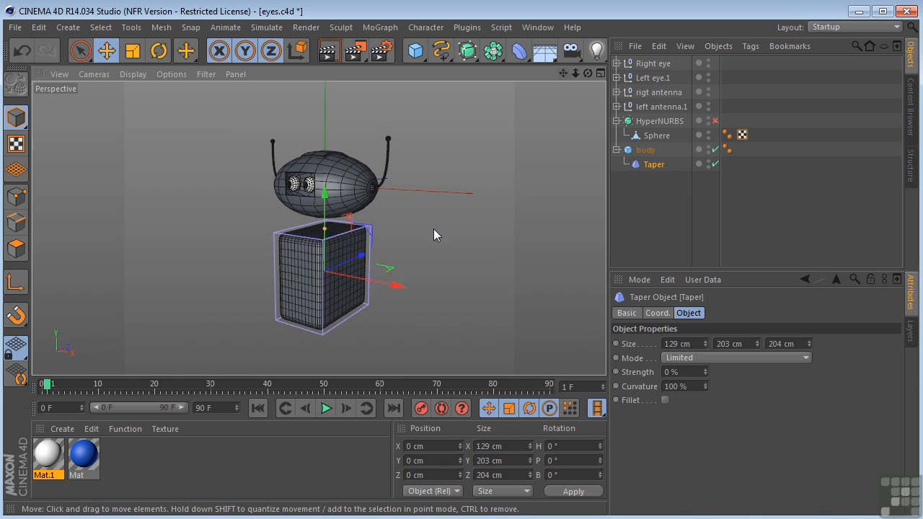
scroll(442, 218, up, 1)
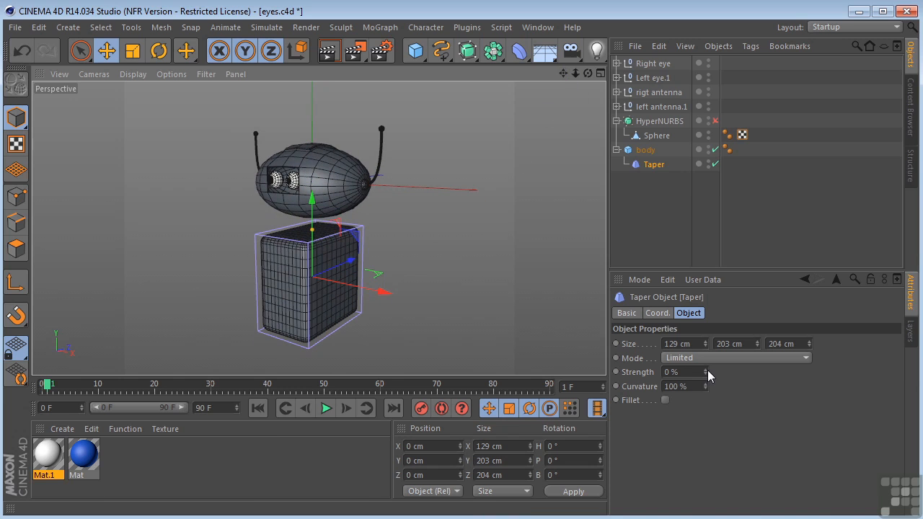
mouse_move(706, 370)
mouse_down()
mouse_move(706, 331)
mouse_move(708, 367)
mouse_up()
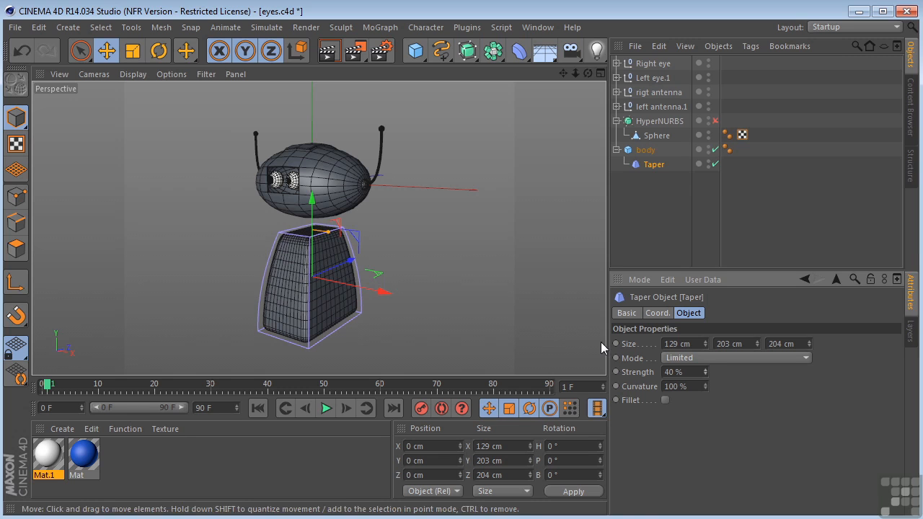
click(665, 400)
drag(564, 73, 583, 78)
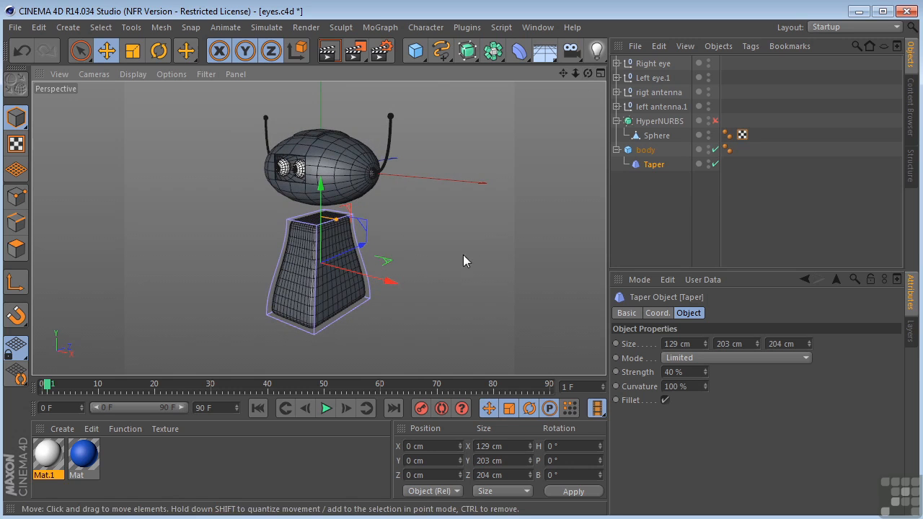
Convert the tapered body to a polygon copy with Current State to Object, and delete the original cube with its Taper.
click(649, 153)
right_click(649, 154)
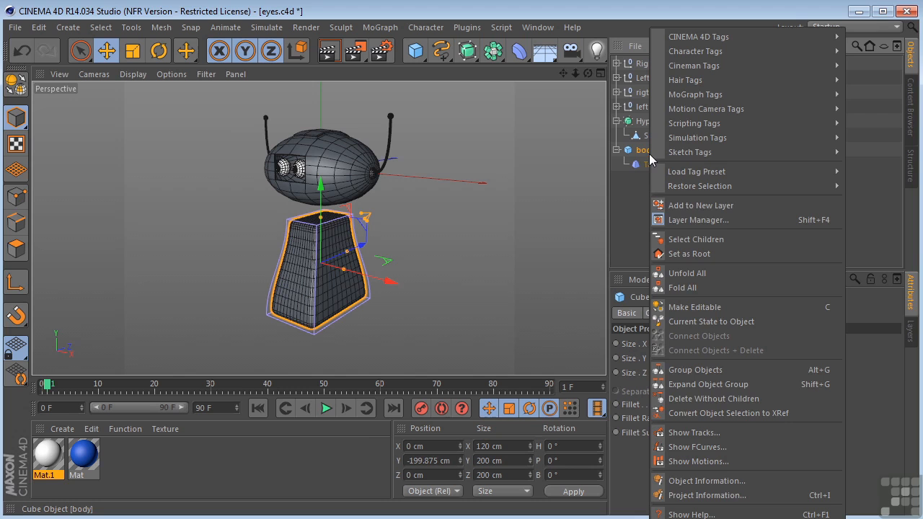
click(689, 321)
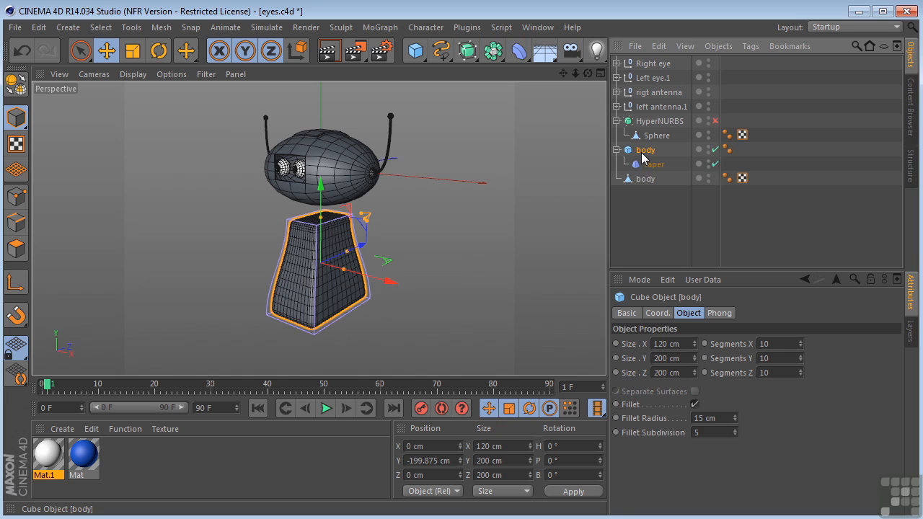
key(Delete)
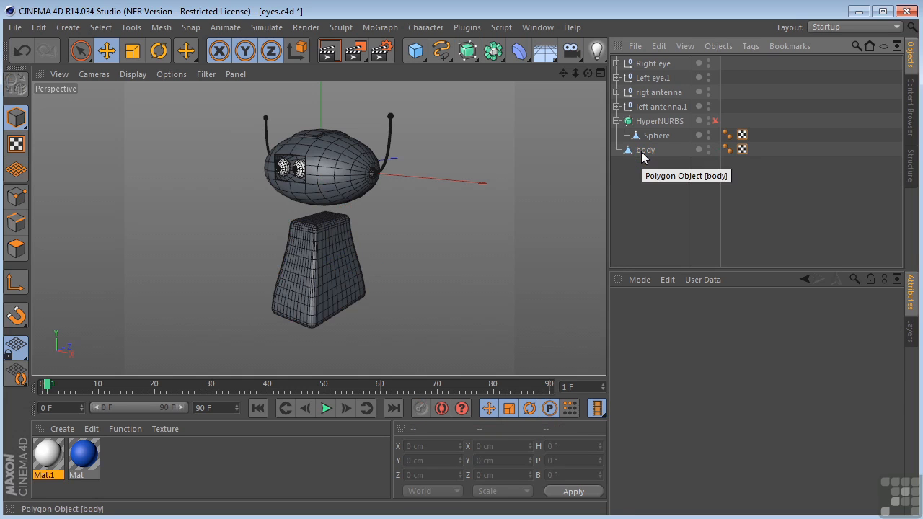
Examine the body's front opening in the reference picture perspective robot.jpg, and return to the model.
click(642, 152)
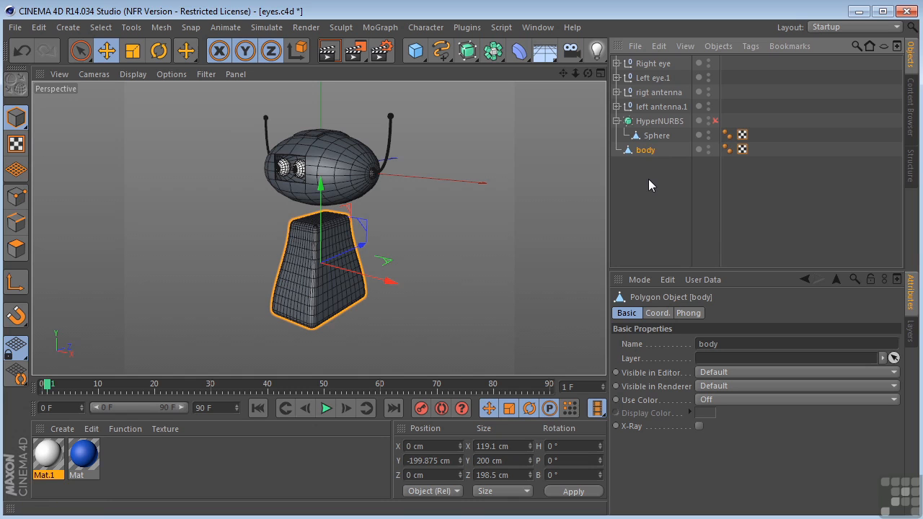
key(alt+Tab)
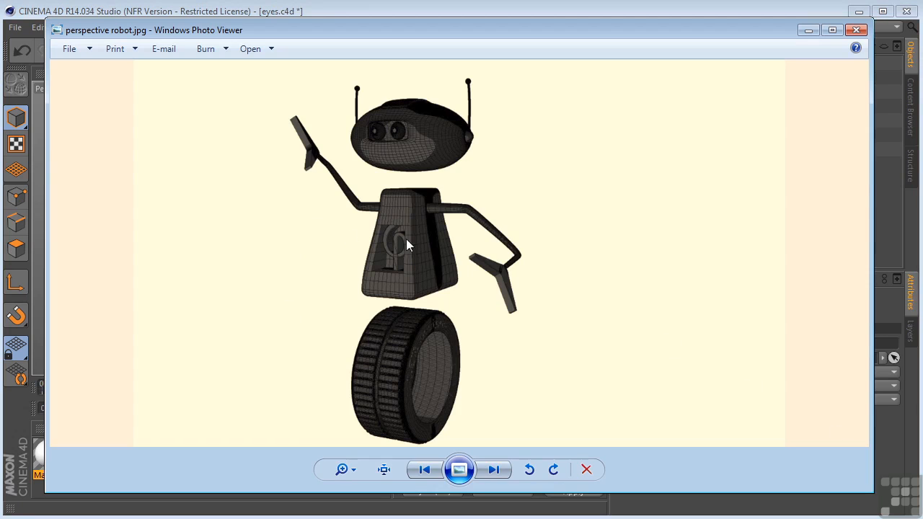
click(813, 32)
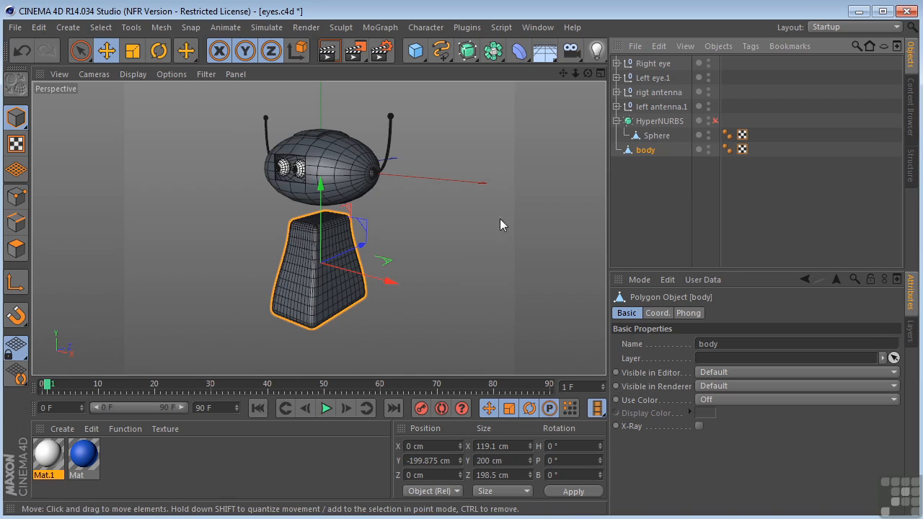
In the front view, select a door-shaped block of the body's front polygons, about 71 by 119 cm, with Live Selection.
middle_click(442, 233)
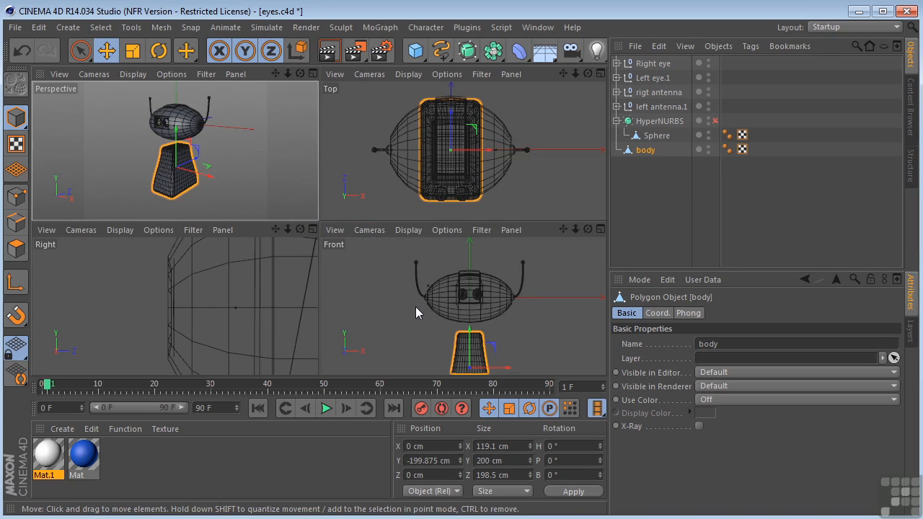
middle_click(417, 308)
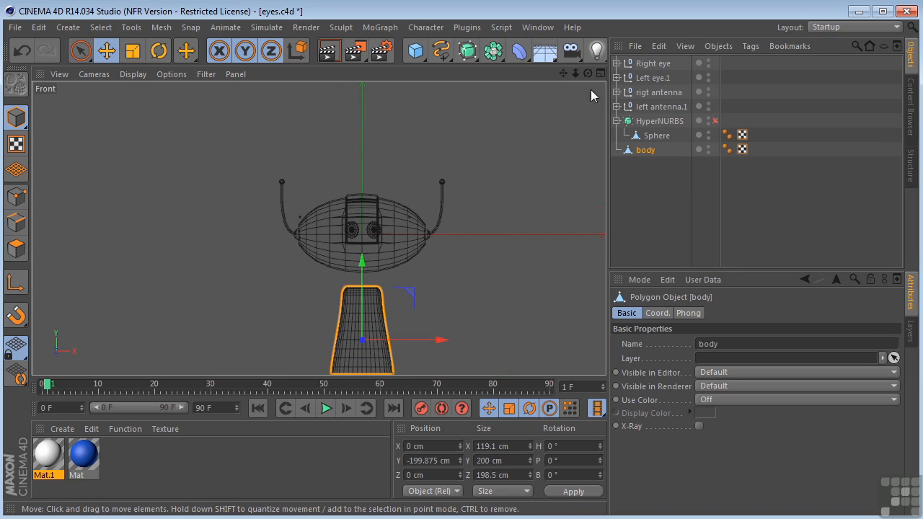
drag(563, 74, 566, 1)
scroll(432, 223, up, 5)
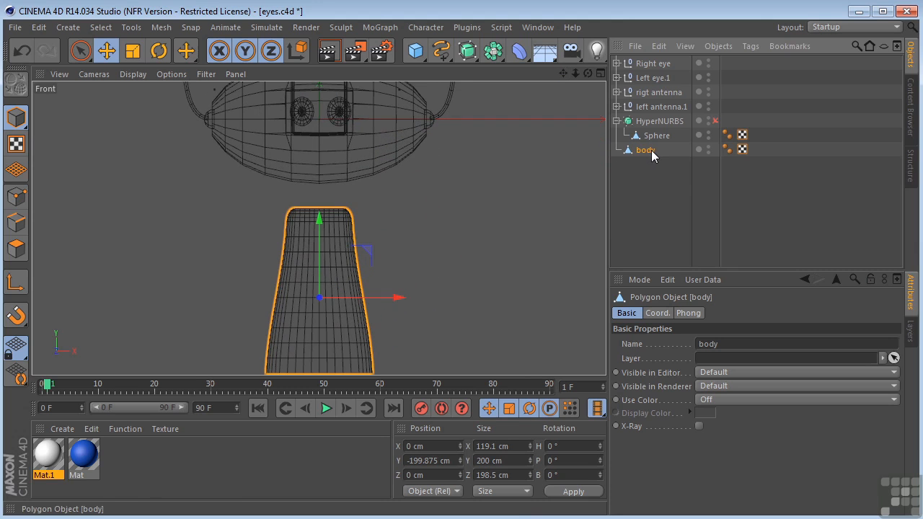
click(16, 248)
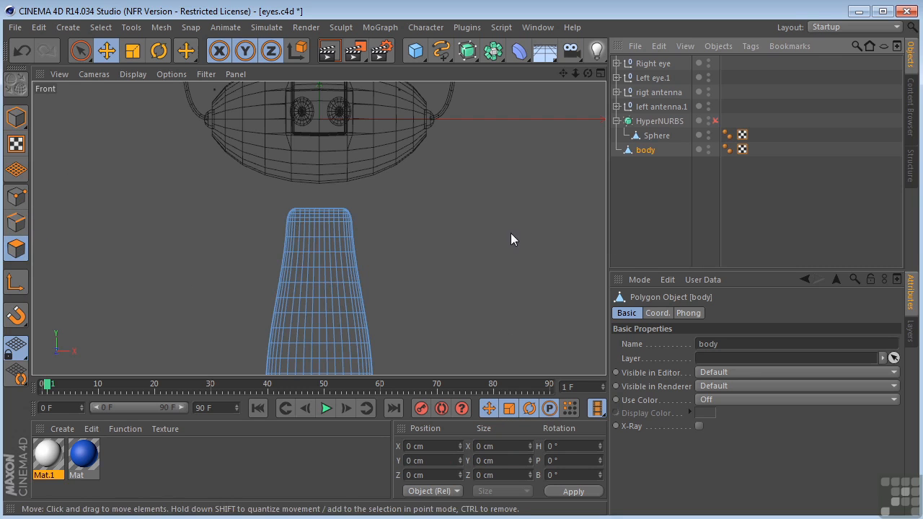
click(81, 52)
click(144, 71)
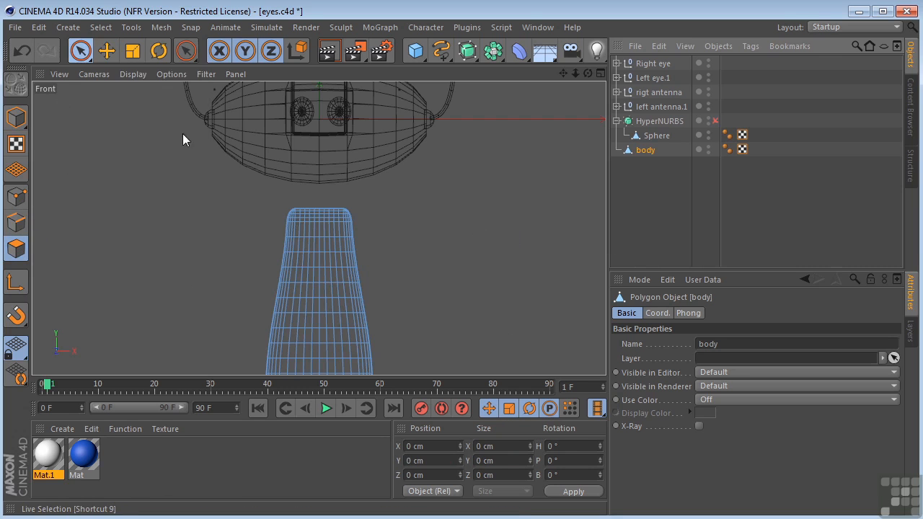
click(306, 286)
mouse_move(306, 286)
mouse_down()
mouse_move(333, 291)
mouse_move(331, 339)
mouse_move(326, 355)
mouse_move(297, 359)
mouse_move(305, 309)
mouse_move(321, 319)
mouse_up()
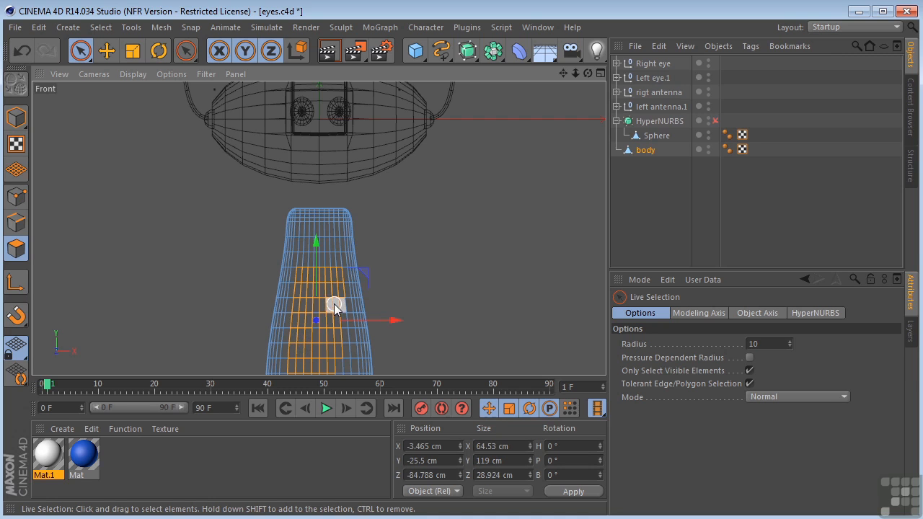
drag(338, 363, 338, 350)
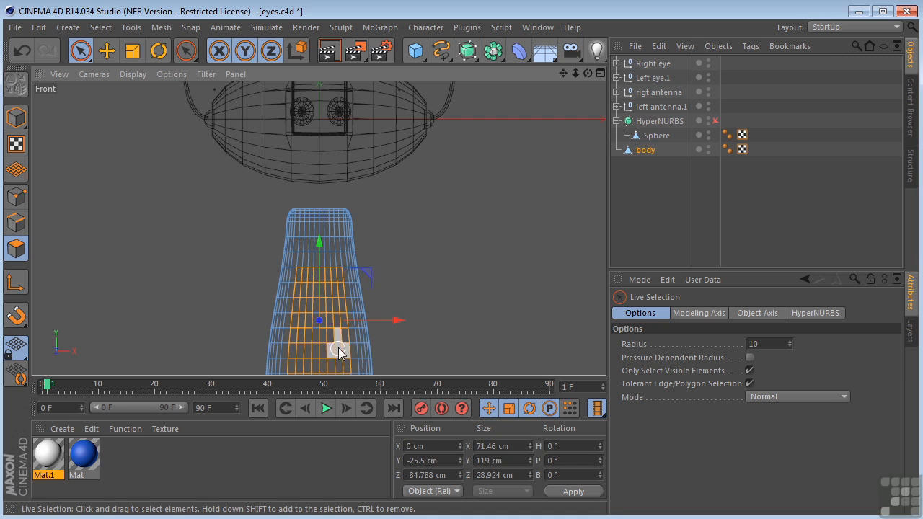
Remove the bottom row of polygons from the door selection on the body's front.
scroll(501, 307, down, 3)
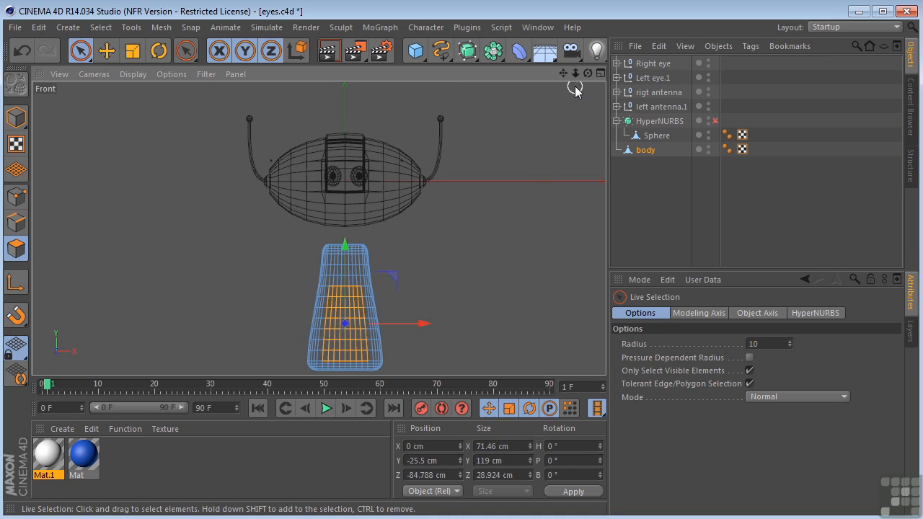
drag(563, 74, 319, 206)
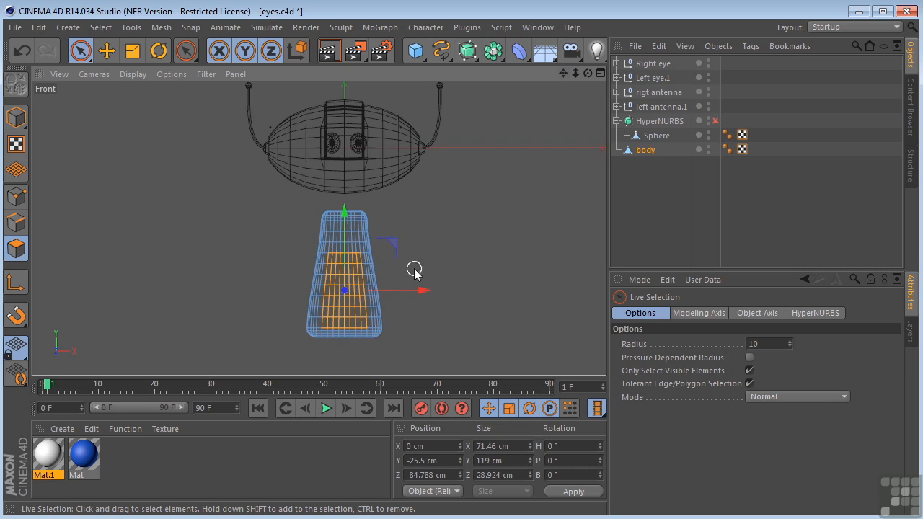
scroll(449, 303, up, 3)
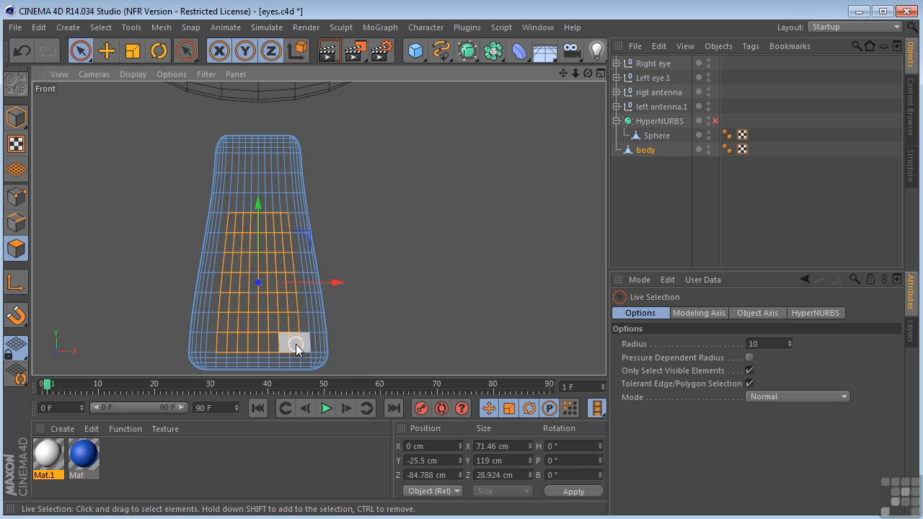
ctrl+drag(304, 355, 218, 354)
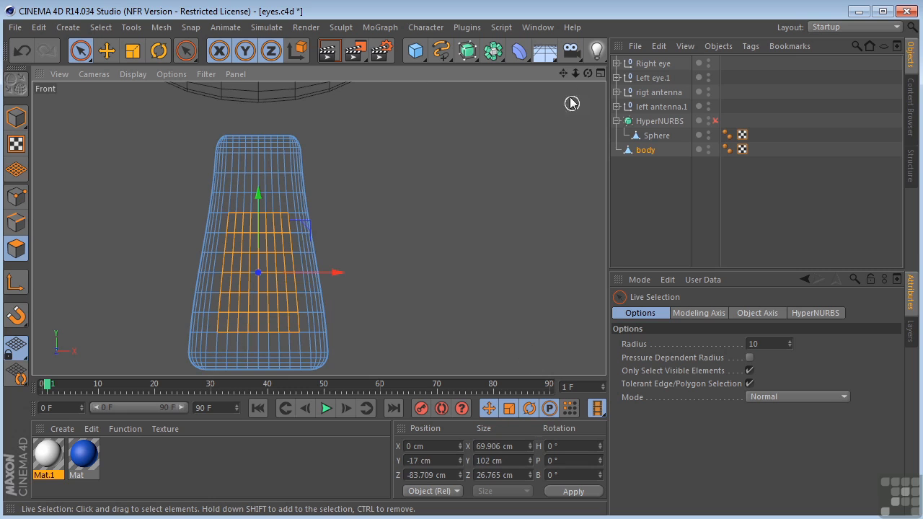
Split the selected front polygons of the body into a separate object and name it door.
drag(563, 73, 372, 192)
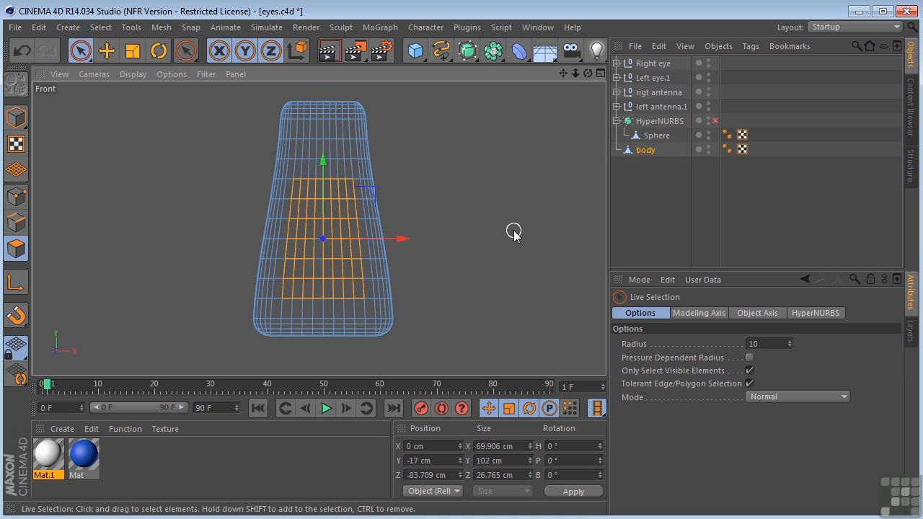
middle_click(457, 226)
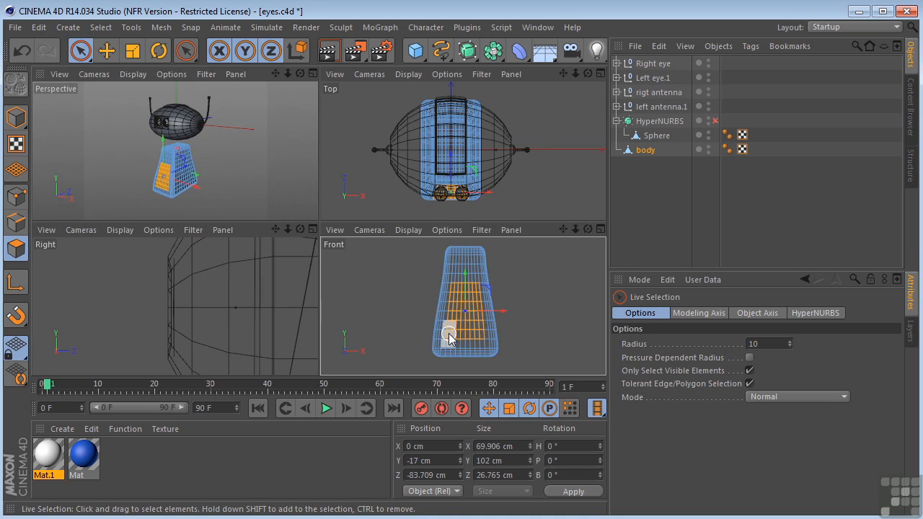
middle_click(204, 155)
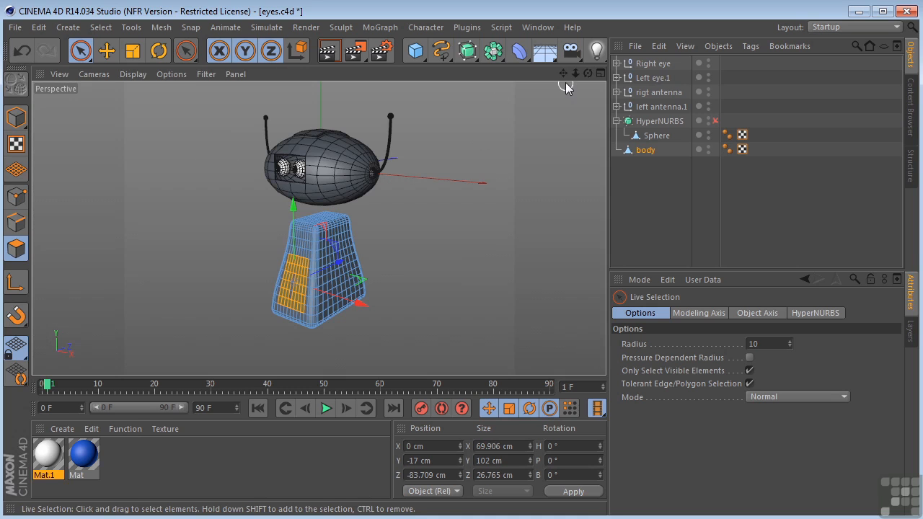
drag(563, 73, 591, 52)
scroll(375, 251, up, 3)
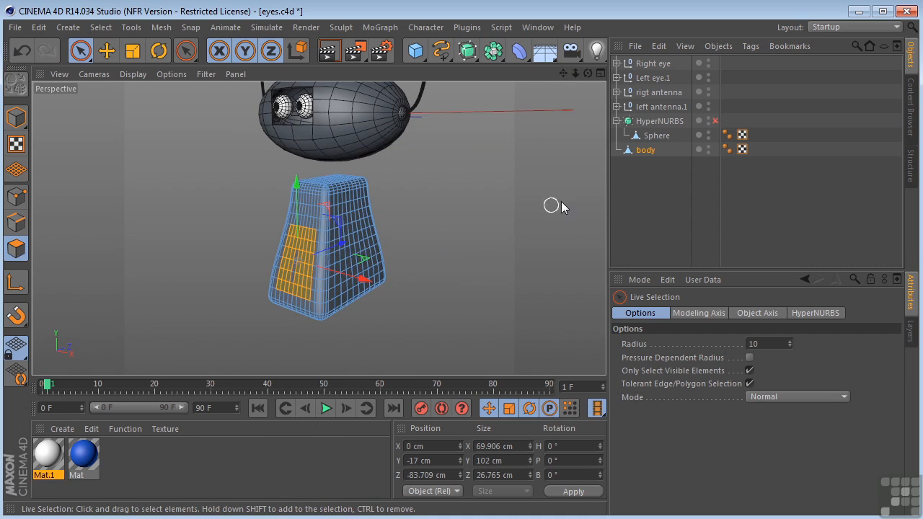
right_click(403, 218)
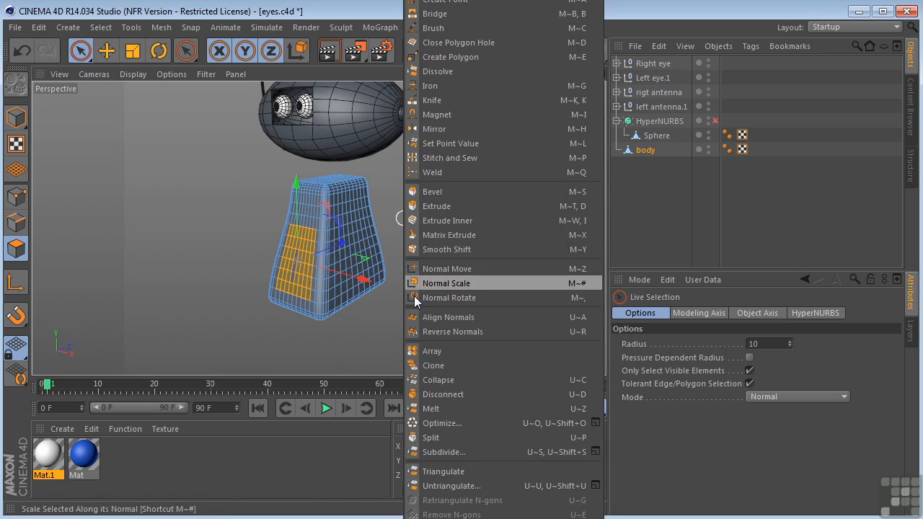
click(430, 437)
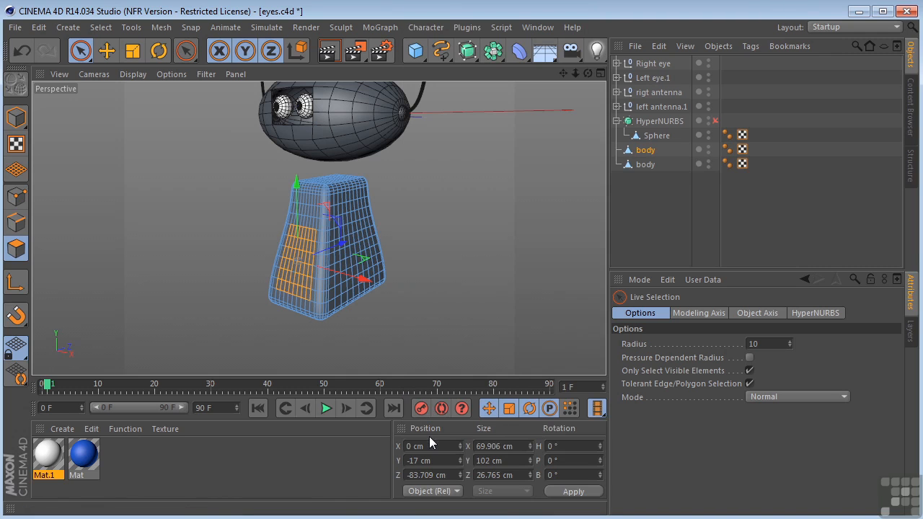
double_click(644, 165)
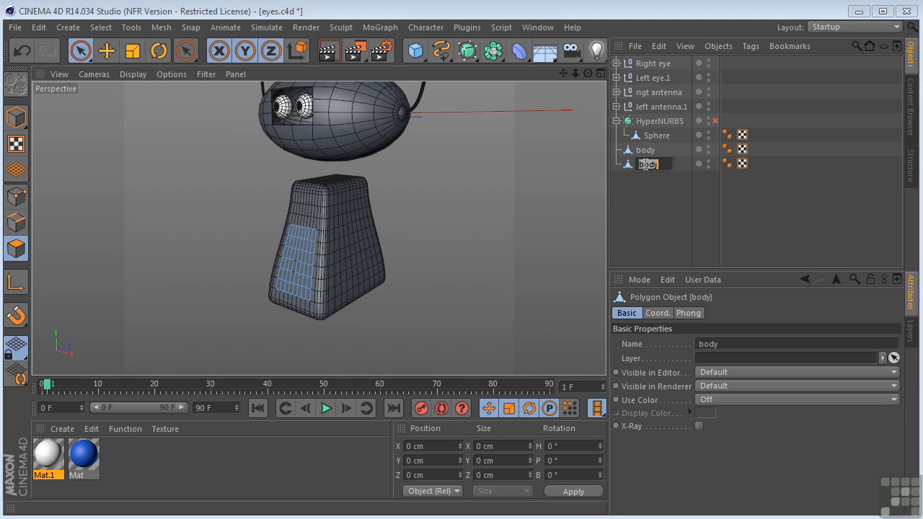
text(door)
key(Return)
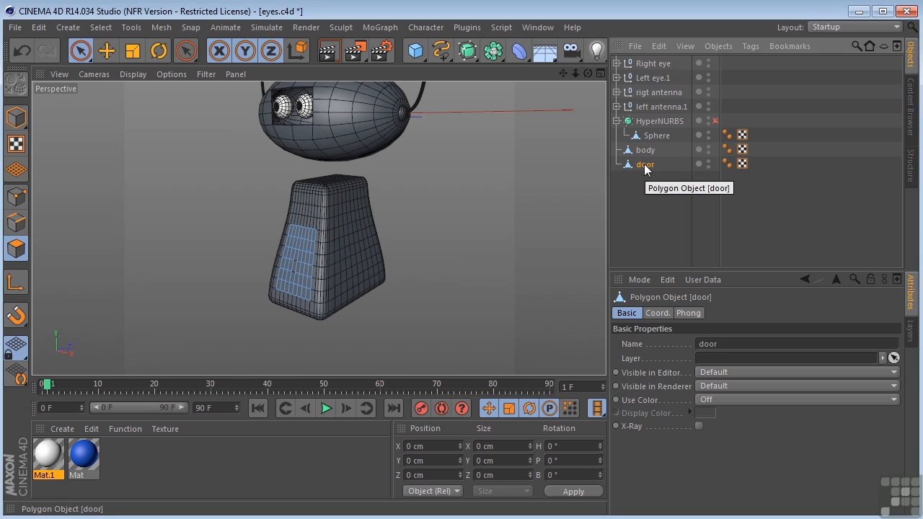
Hide the door object in both the editor and the renderer.
click(645, 152)
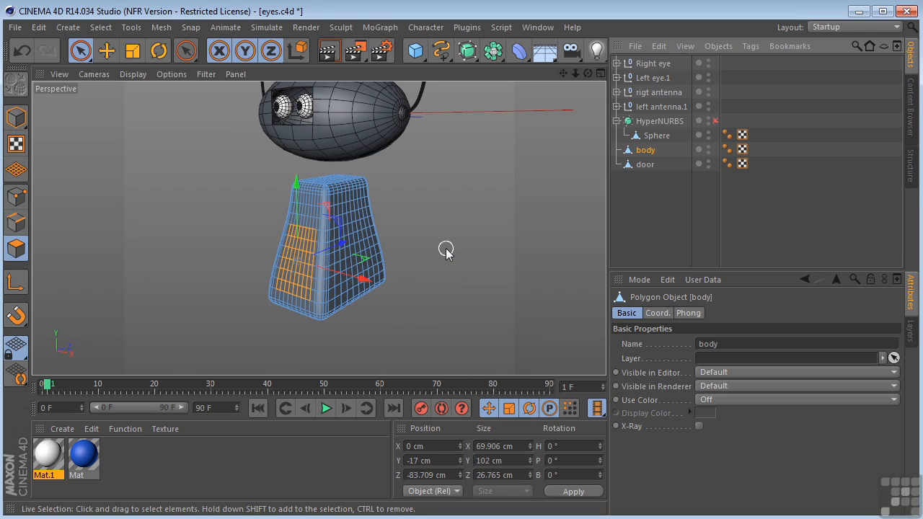
click(646, 164)
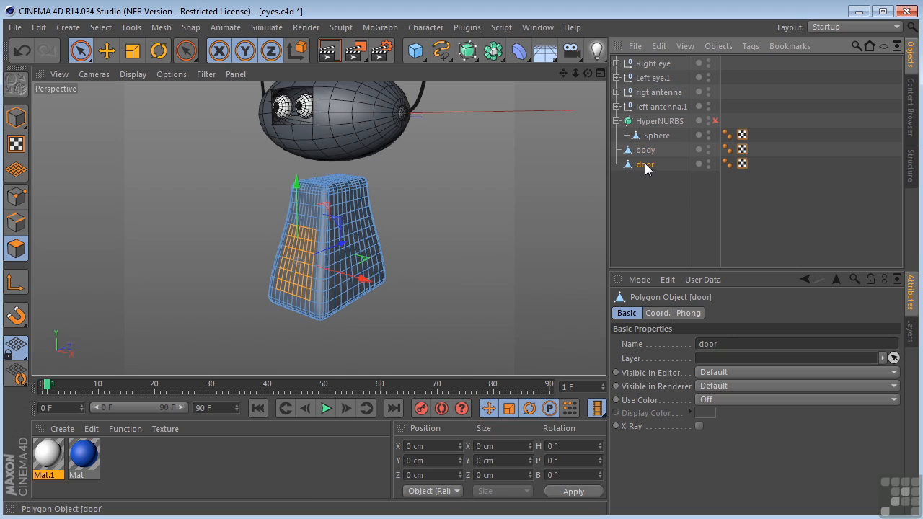
ctrl+click(708, 161)
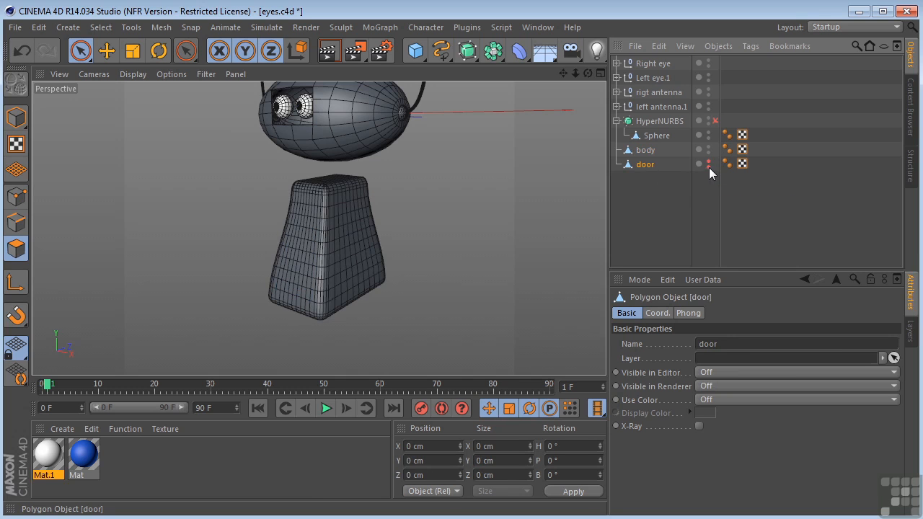
Add the missed inner polygons to the body's door selection, and hide the body while showing the door object.
click(644, 152)
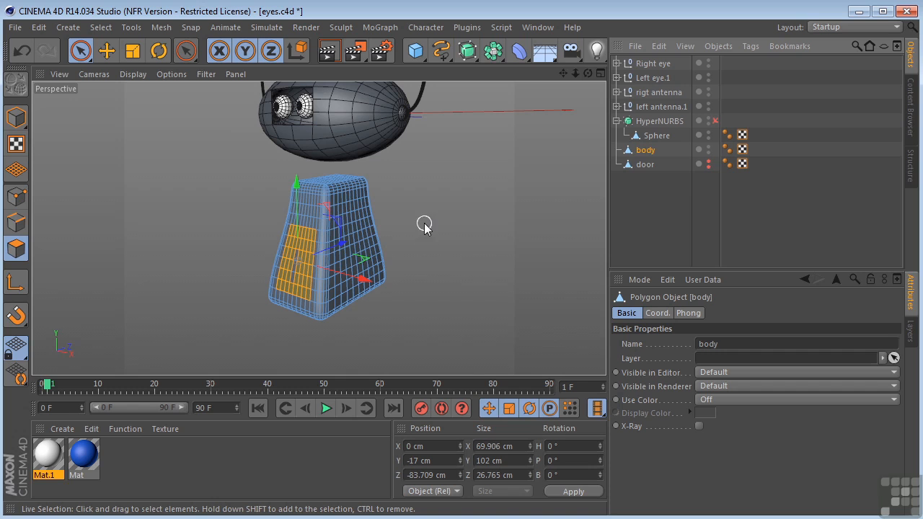
scroll(398, 274, up, 5)
drag(563, 73, 538, 76)
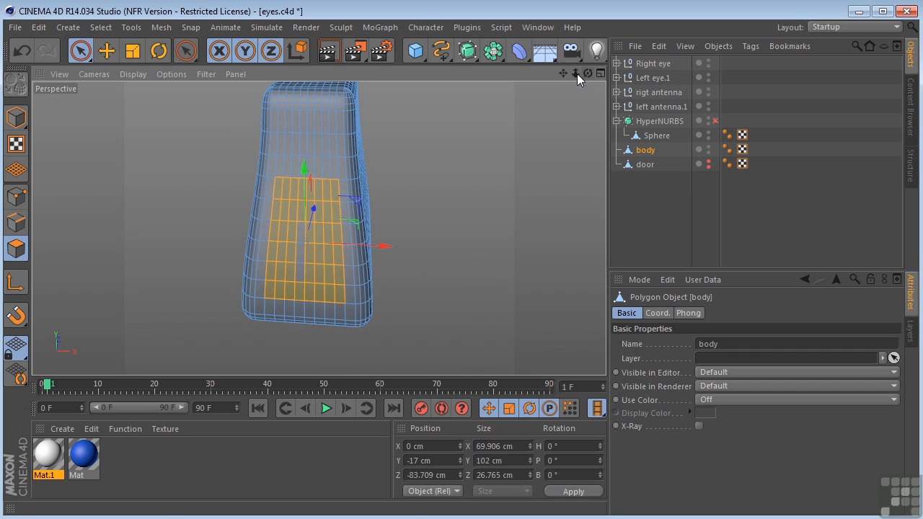
shift+drag(302, 231, 306, 265)
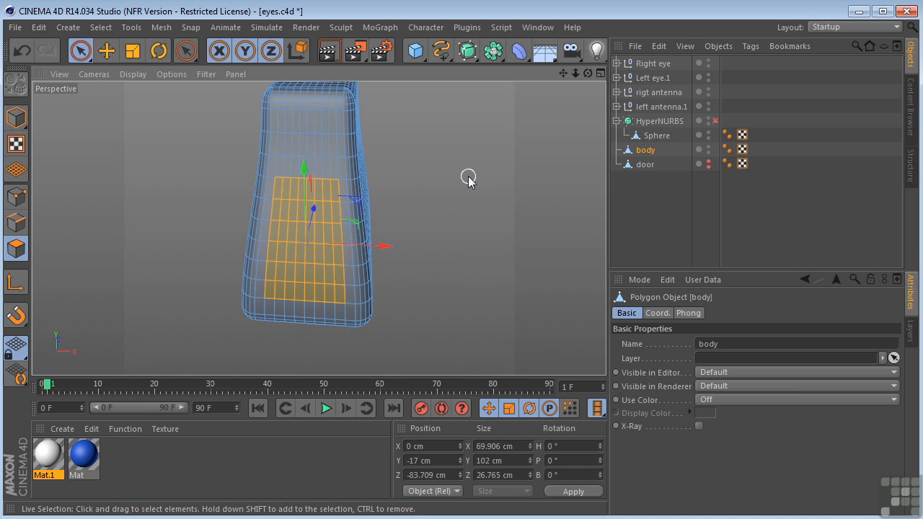
click(709, 147)
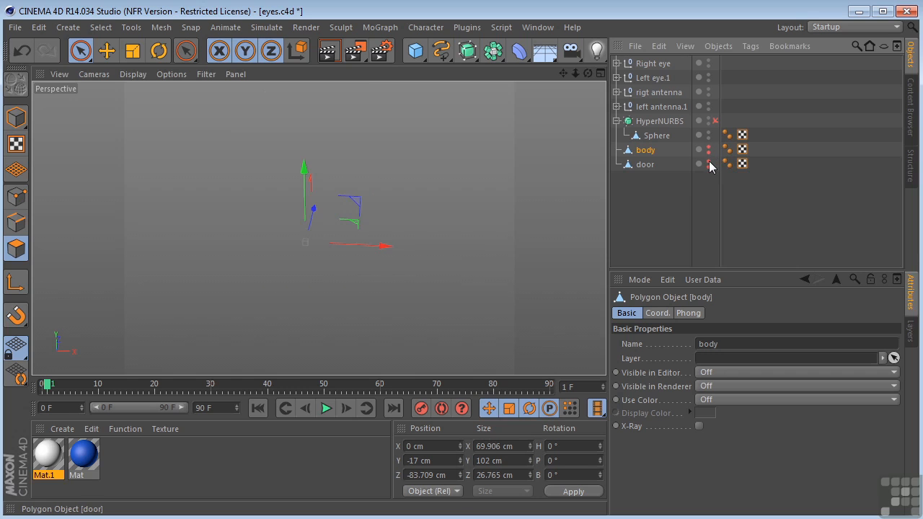
click(709, 163)
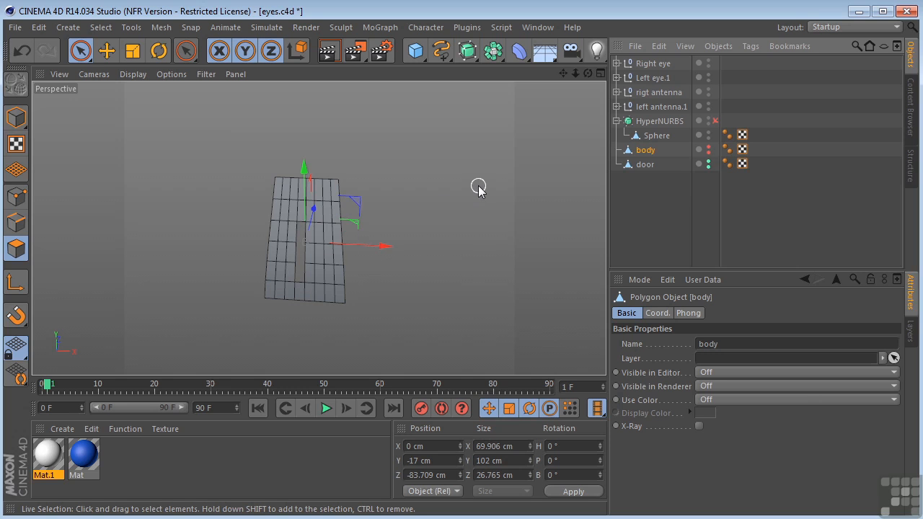
Undo the visibility, selection, naming and Split changes back to the single body object.
key(ctrl+z)
key(ctrl+z)
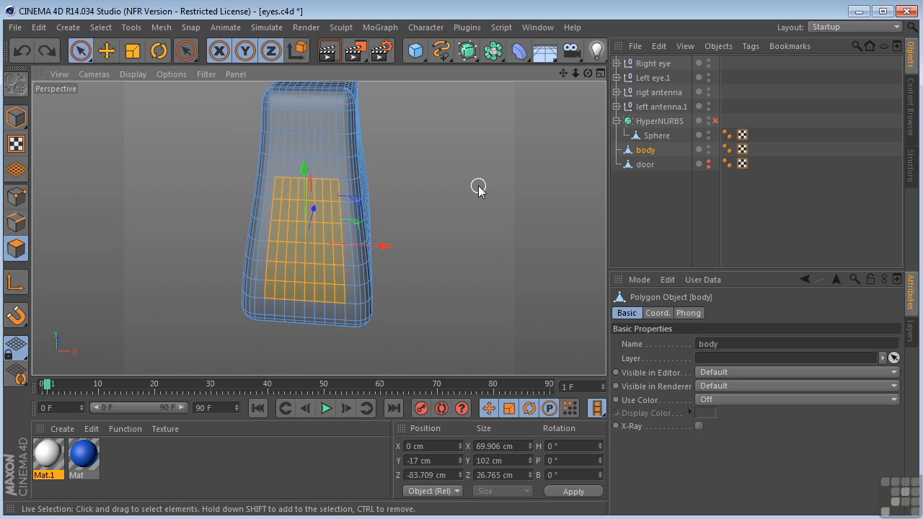
key(ctrl+z)
key(ctrl+z)
key(ctrl+z)
key(ctrl+z)
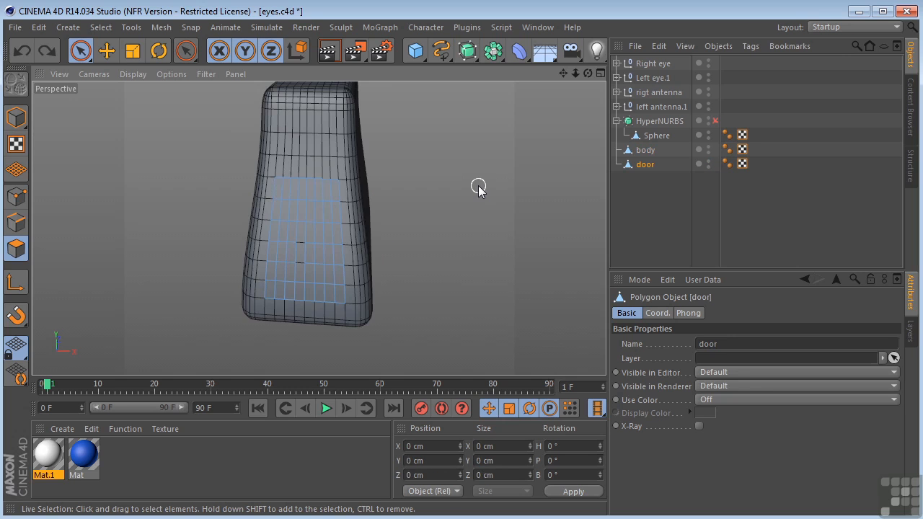
key(ctrl+z)
key(ctrl+z)
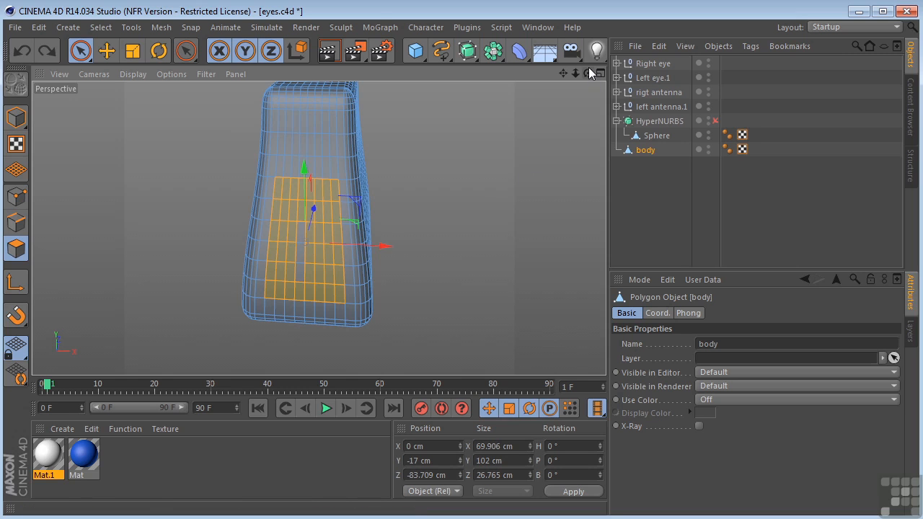
Add the missed inner polygons to the door selection on the body's front.
drag(589, 77, 456, 176)
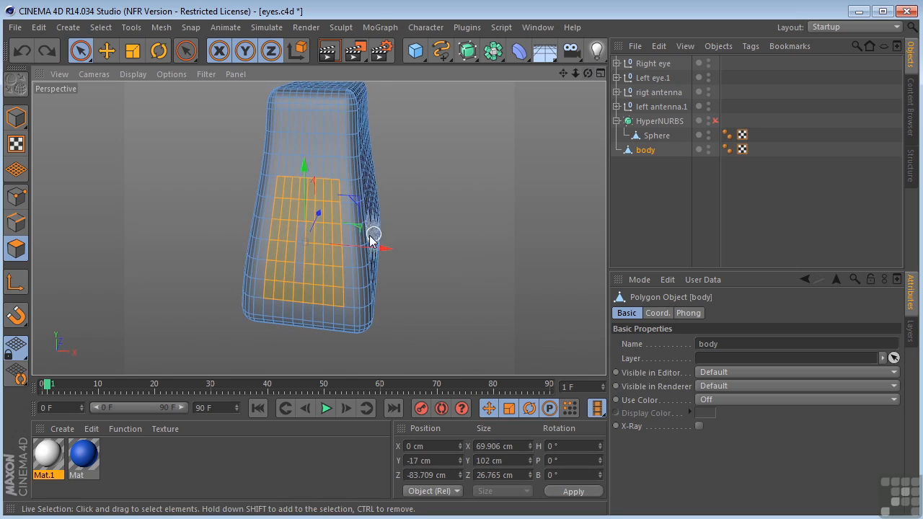
shift+drag(297, 228, 296, 266)
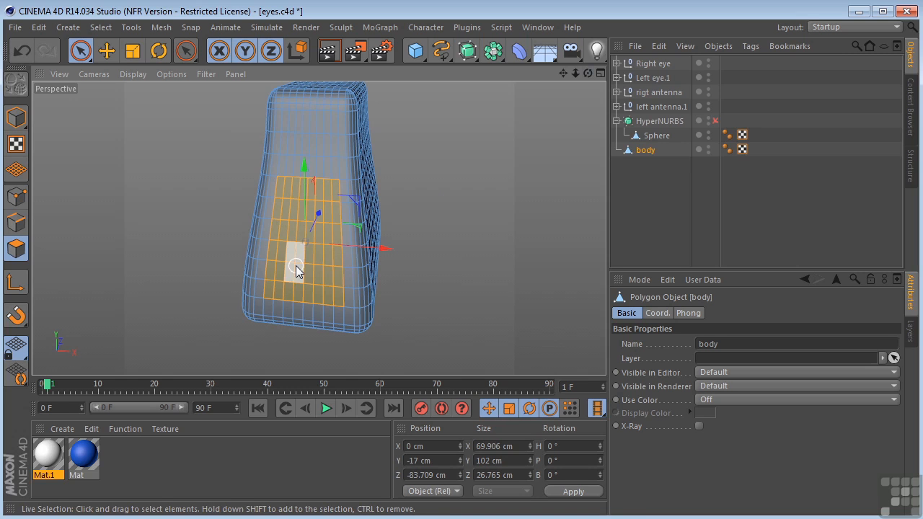
Split the selected front polygons into a separate object named door, and hide it in the editor and renderer.
right_click(436, 207)
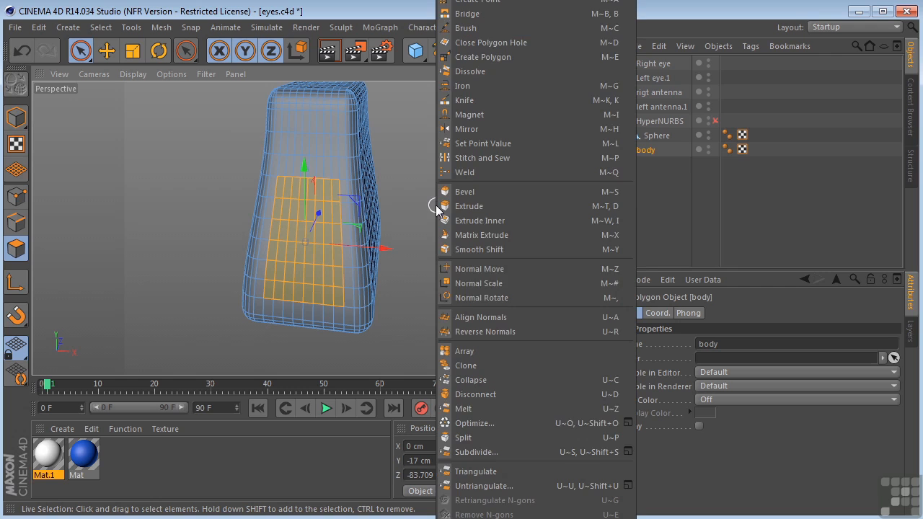
click(470, 437)
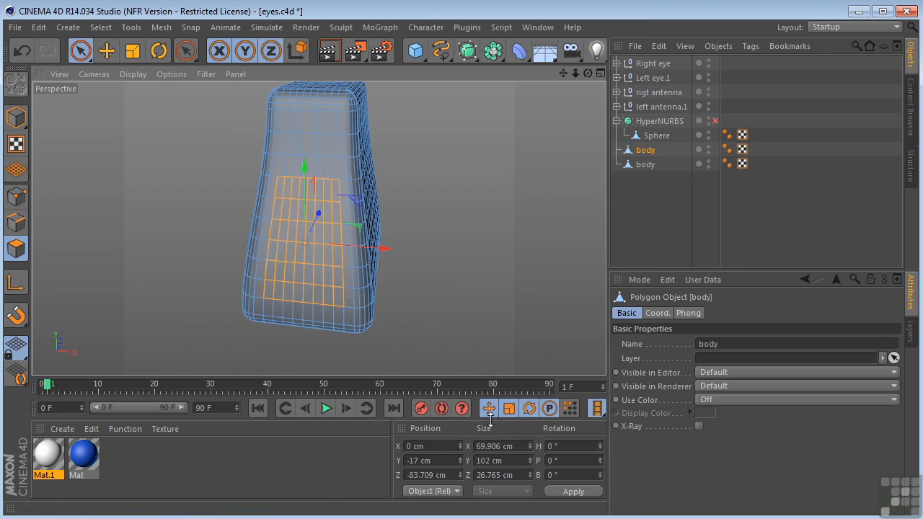
double_click(648, 165)
text(door)
key(Return)
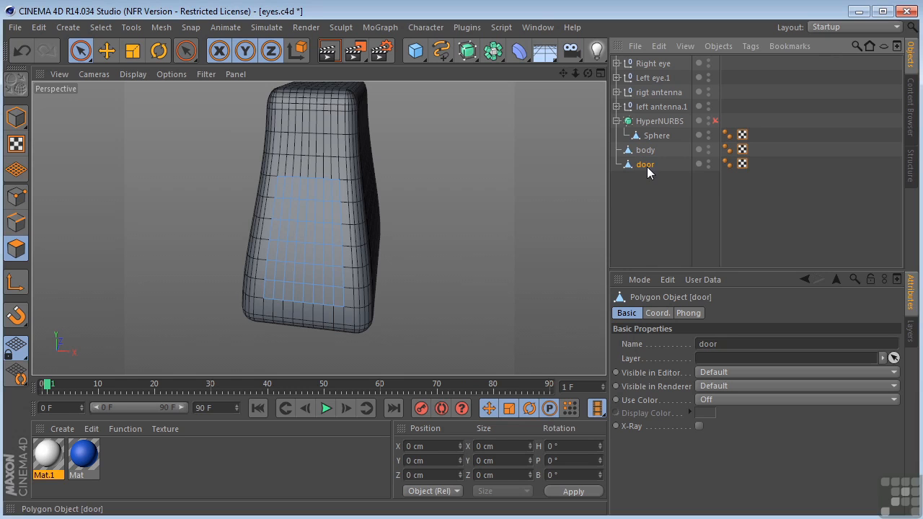
alt+double_click(711, 163)
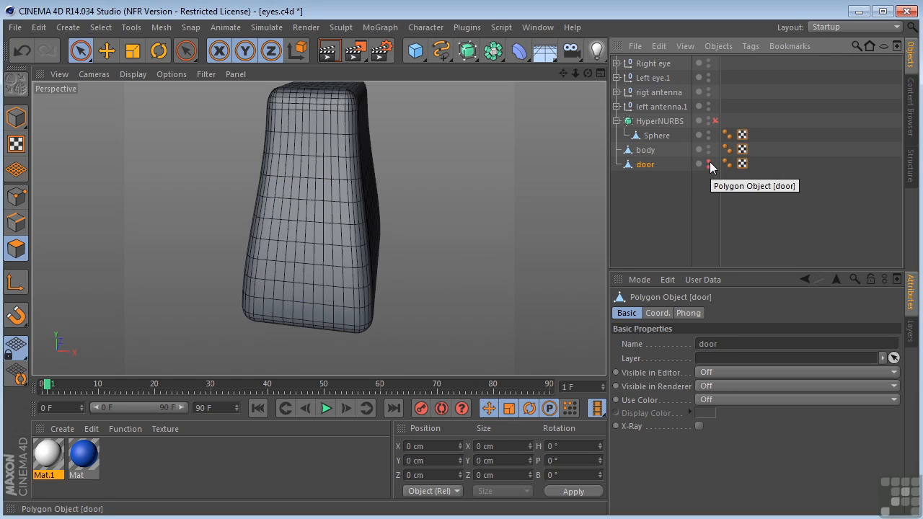
Apply Extrude Inner with a 2.5 cm offset to the door-area polygons on the front of the body.
click(645, 151)
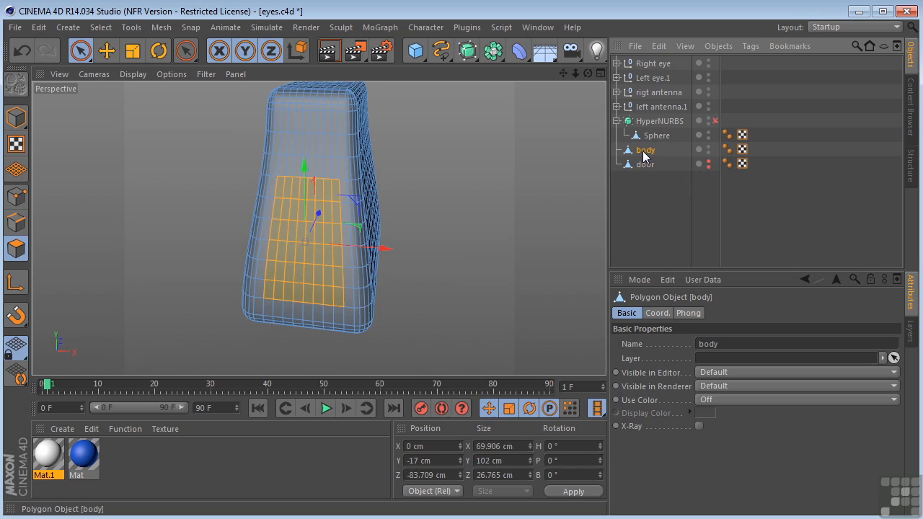
drag(587, 73, 548, 126)
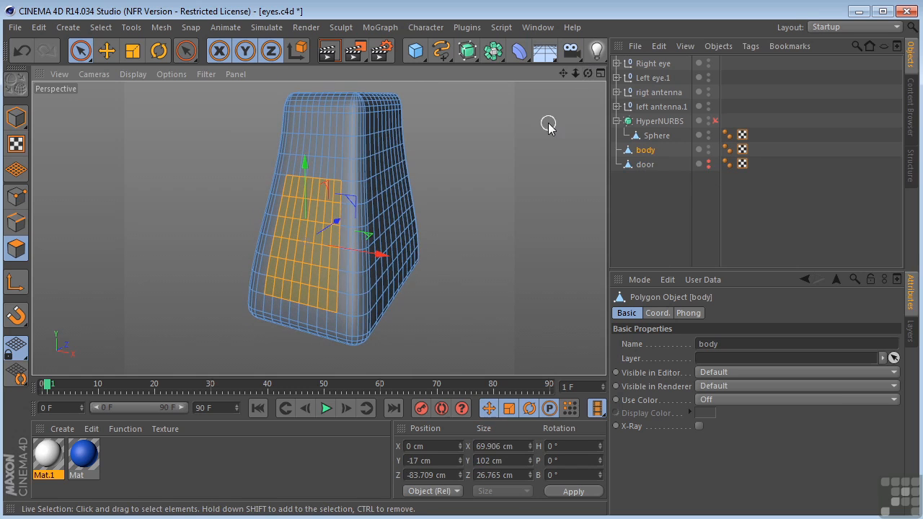
right_click(437, 195)
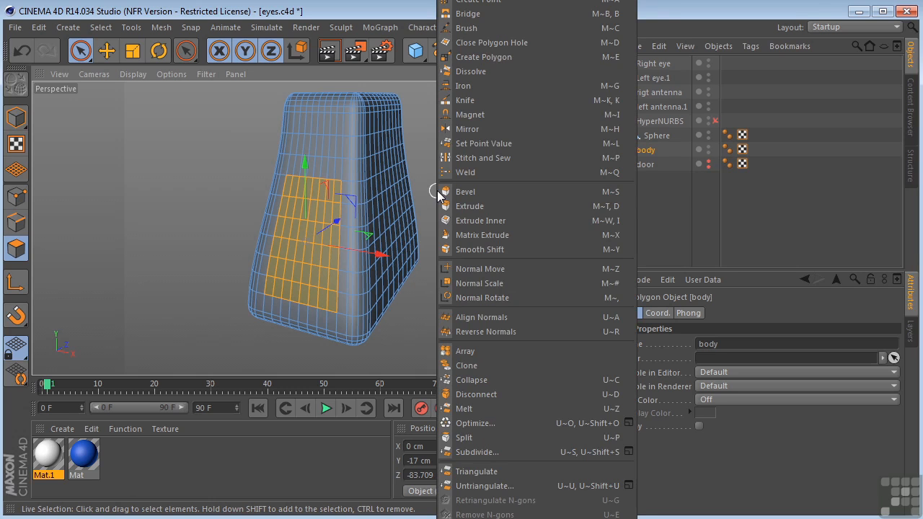
click(467, 220)
drag(467, 220, 485, 221)
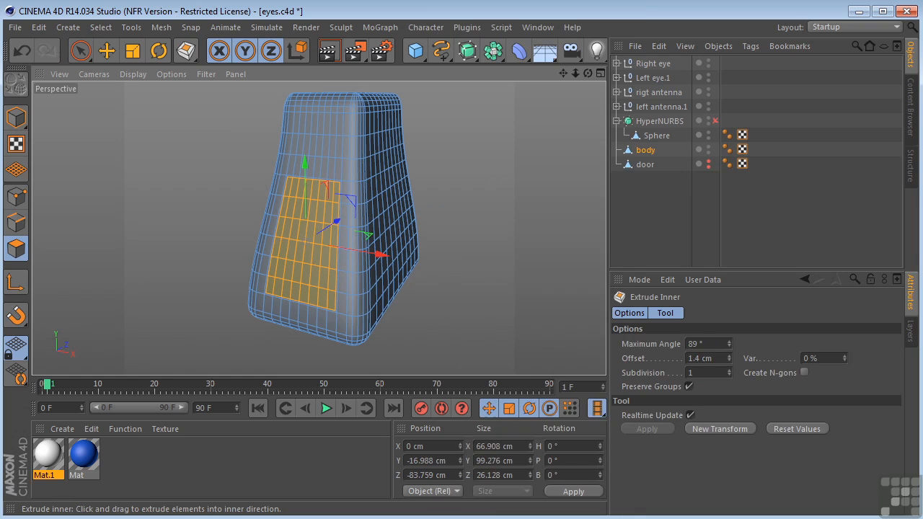
click(686, 359)
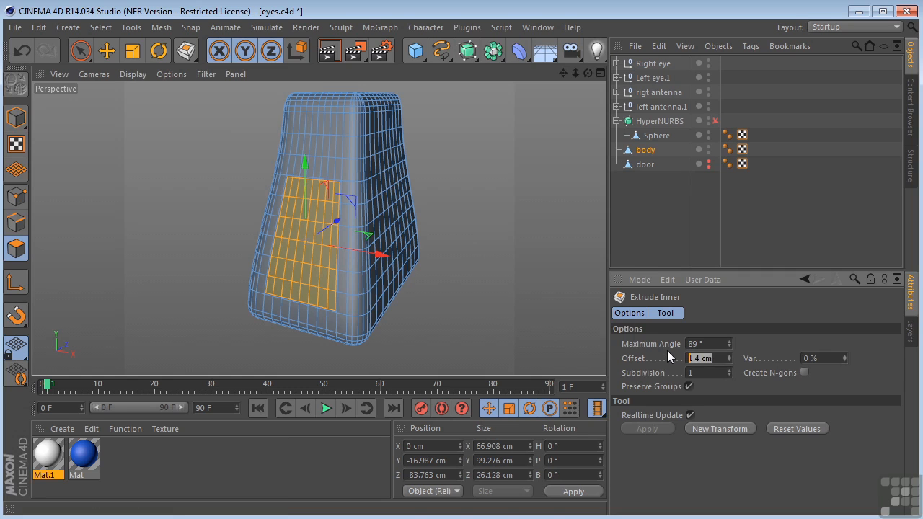
text(2.5)
key(Return)
Extrude the inset front polygons into the body with an offset of about -2.2 cm.
scroll(384, 238, up, 5)
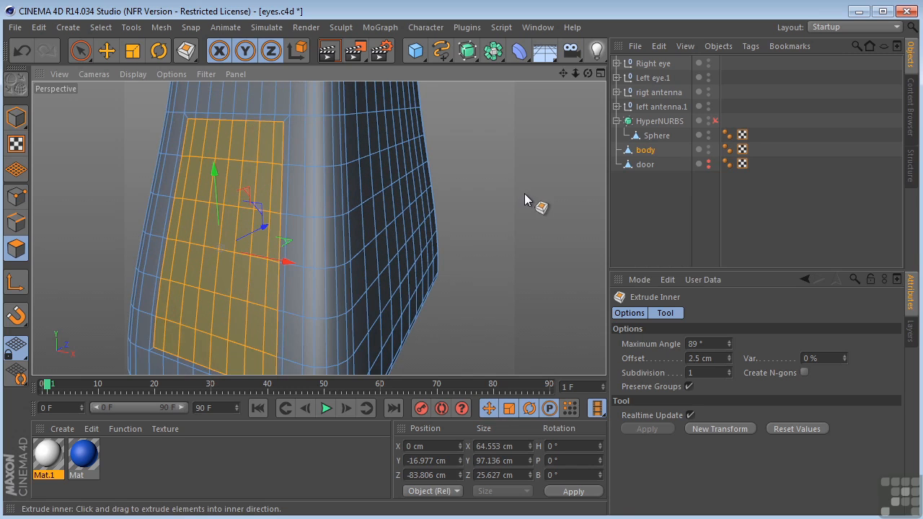
right_click(458, 195)
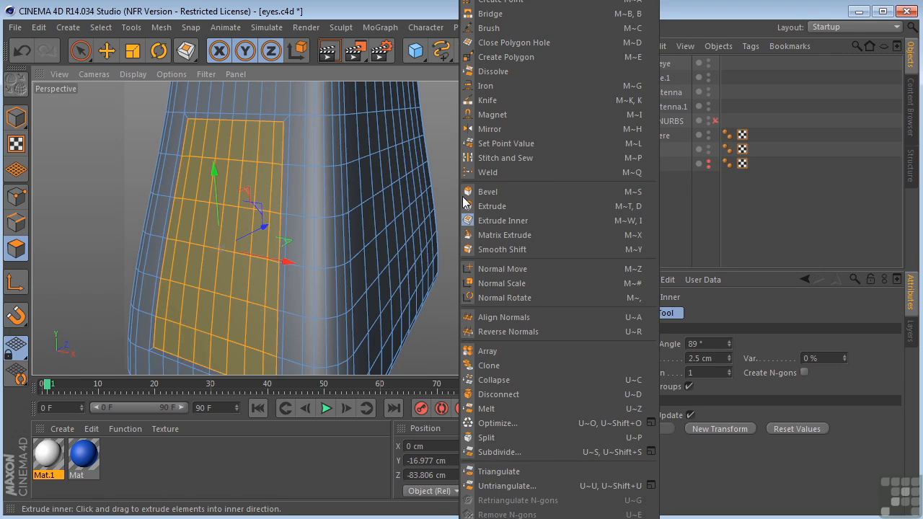
click(471, 207)
drag(463, 264, 368, 265)
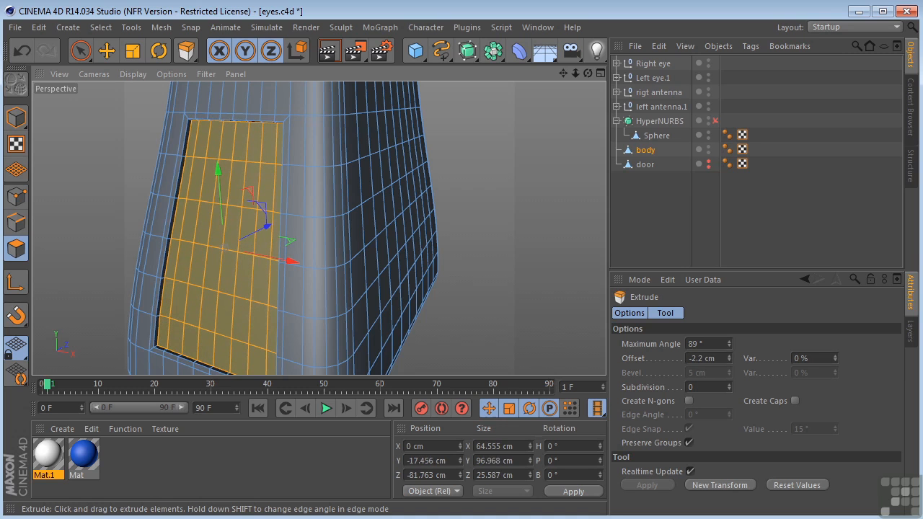
In the Right view, move the recessed polygons along Z to about -1.1 cm, deep inside the body.
middle_click(463, 266)
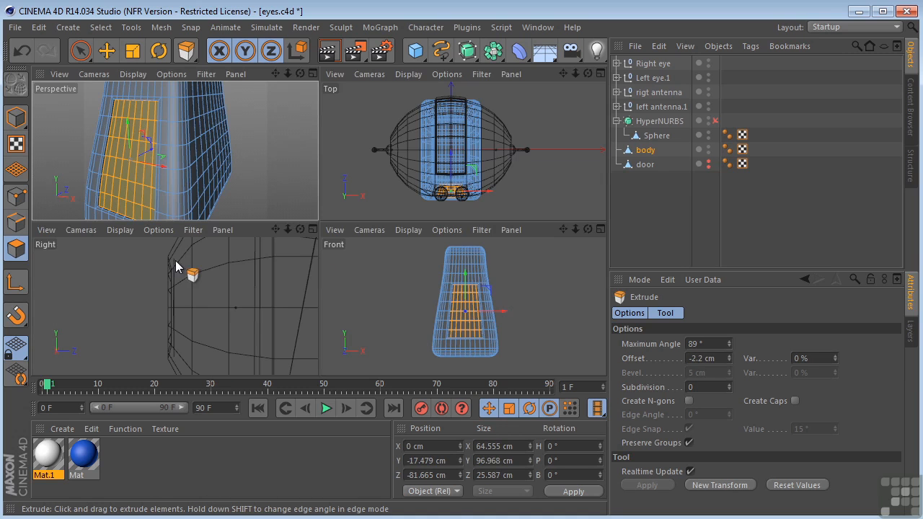
scroll(220, 295, down, 5)
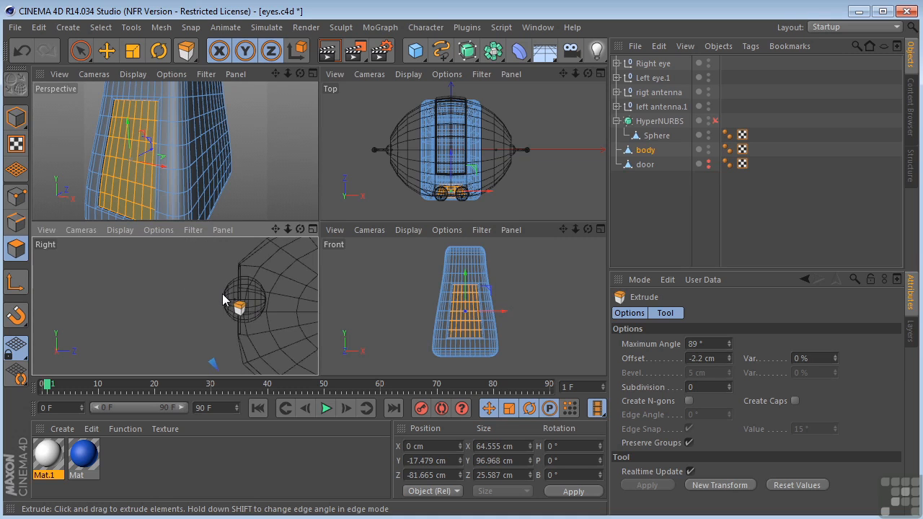
middle_click(214, 295)
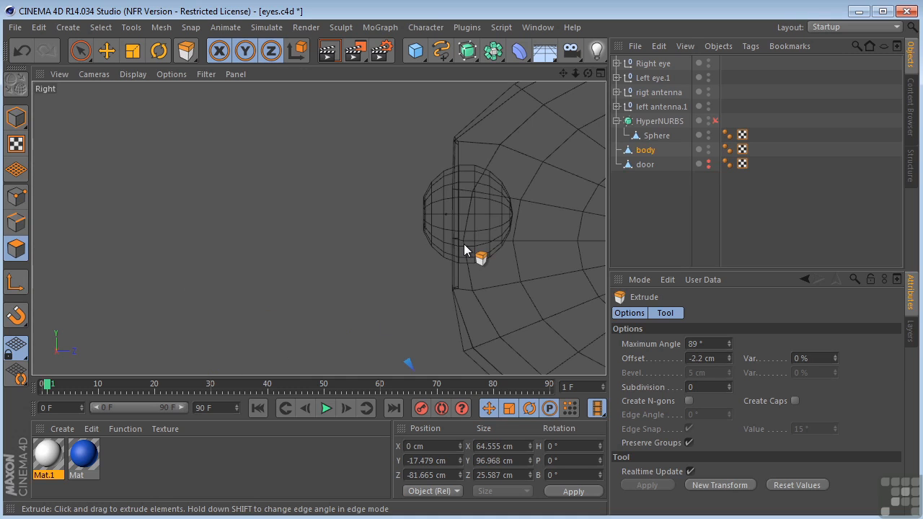
key(o)
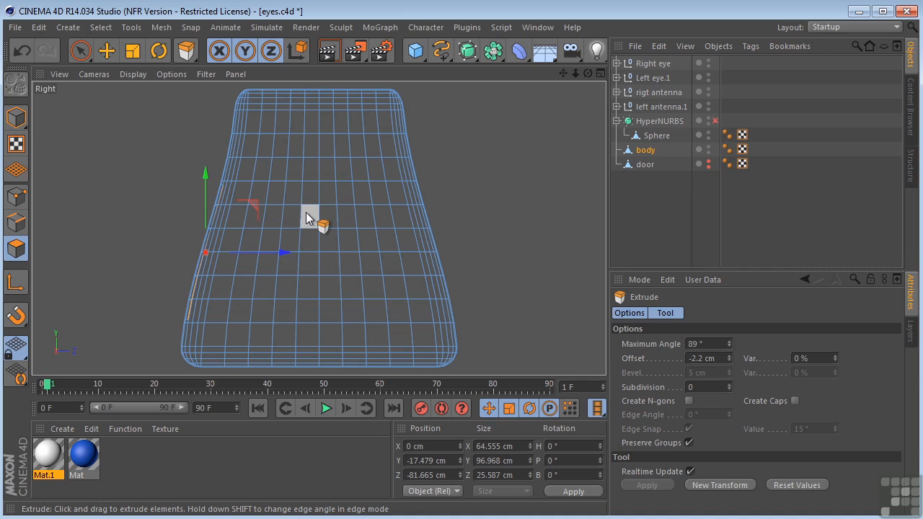
scroll(241, 212, up, 3)
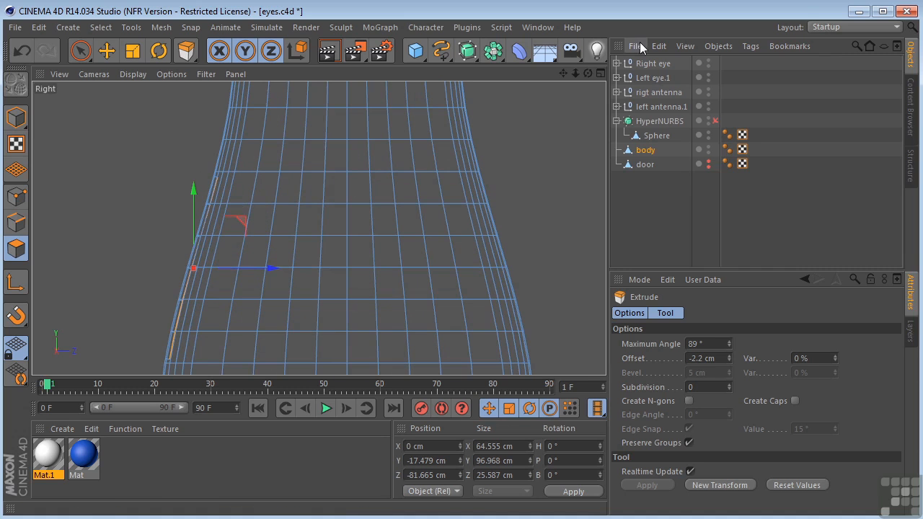
drag(573, 74, 320, 226)
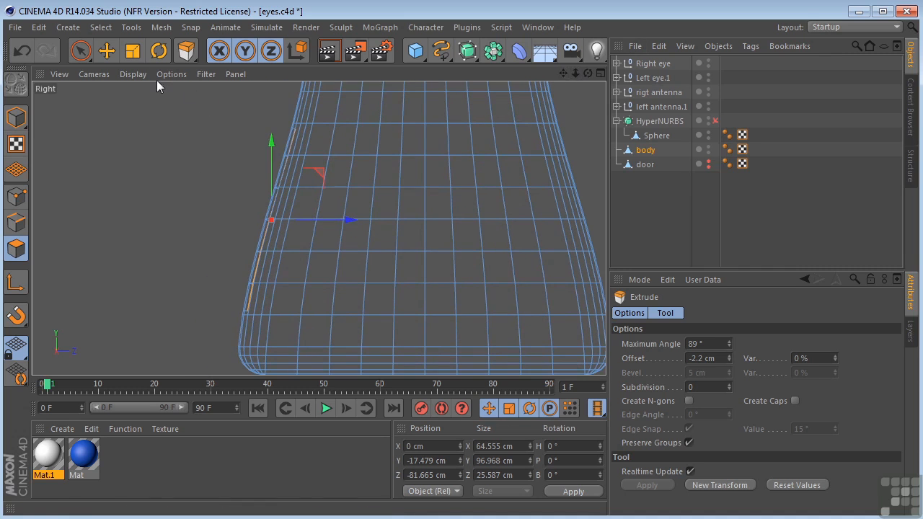
click(134, 52)
mouse_move(353, 219)
mouse_down()
mouse_move(329, 212)
mouse_move(398, 231)
mouse_move(397, 217)
mouse_move(382, 209)
mouse_move(341, 207)
mouse_up()
key(e)
click(133, 56)
key(e)
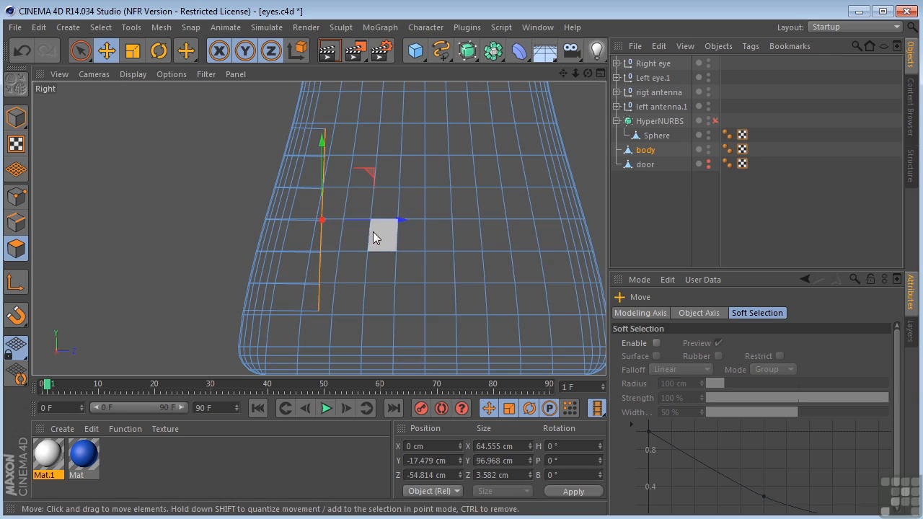
drag(398, 220, 481, 231)
drag(500, 228, 499, 228)
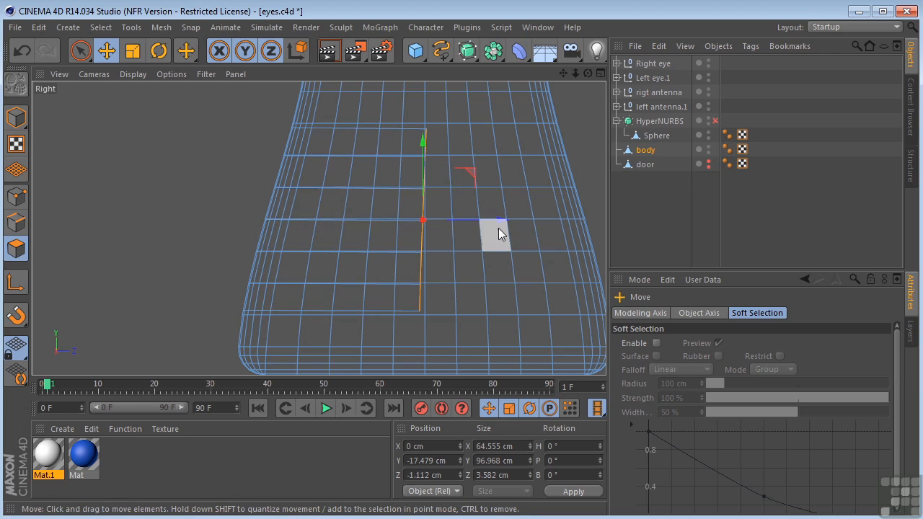
Make the door object visible again and render the perspective view to the Picture Viewer.
middle_click(274, 227)
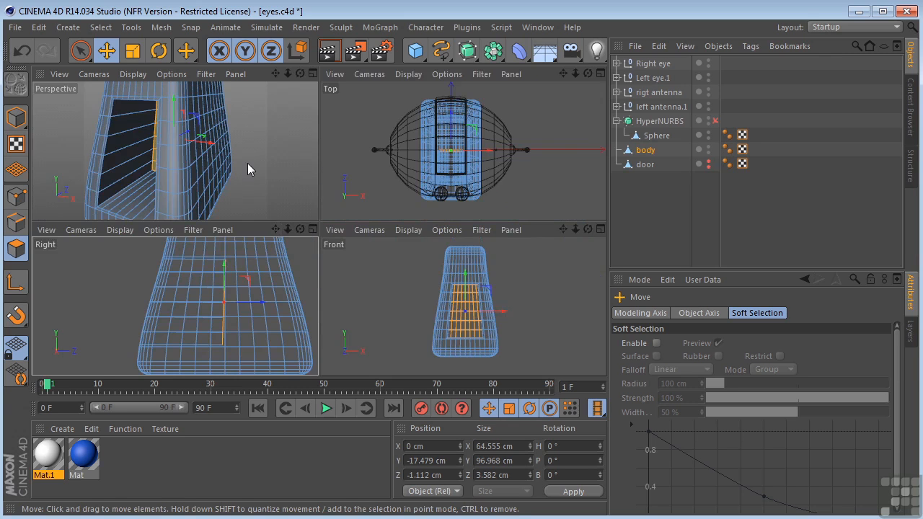
middle_click(250, 165)
scroll(442, 279, down, 4)
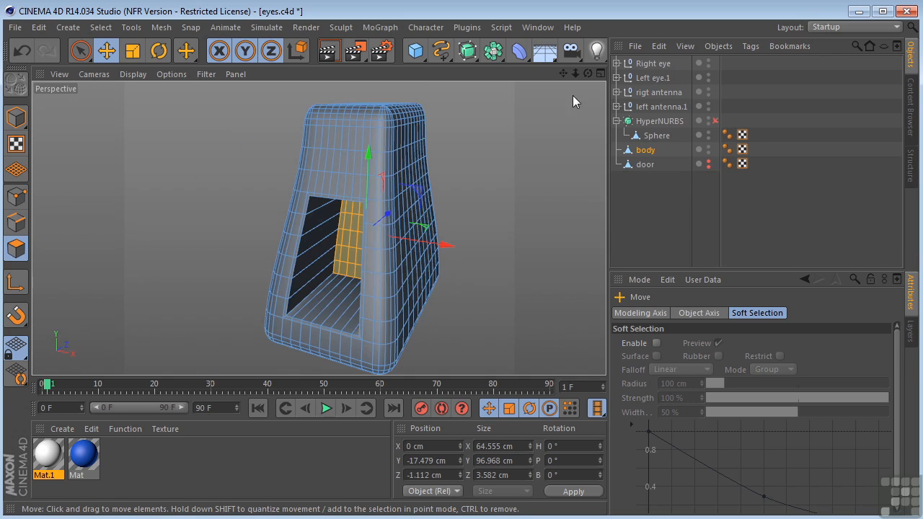
mouse_move(564, 73)
mouse_down()
mouse_move(535, 68)
mouse_move(619, 76)
mouse_move(569, 75)
mouse_up()
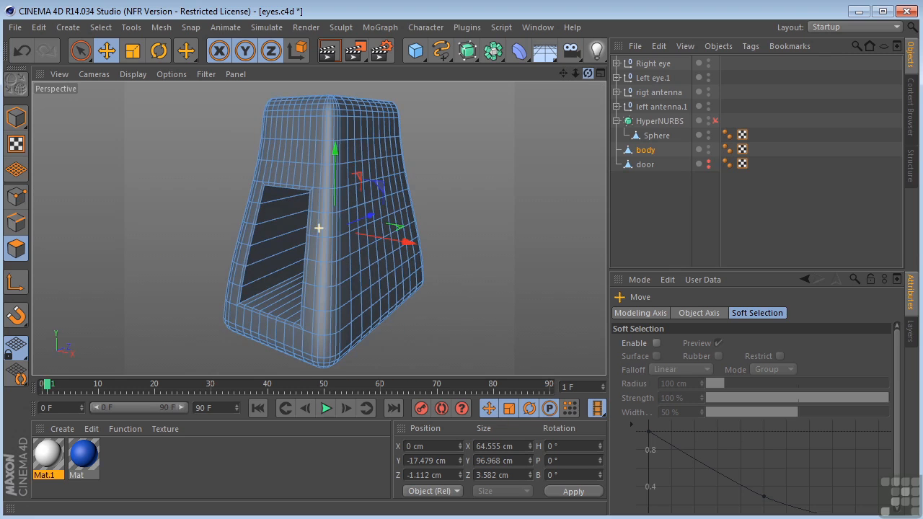
click(708, 160)
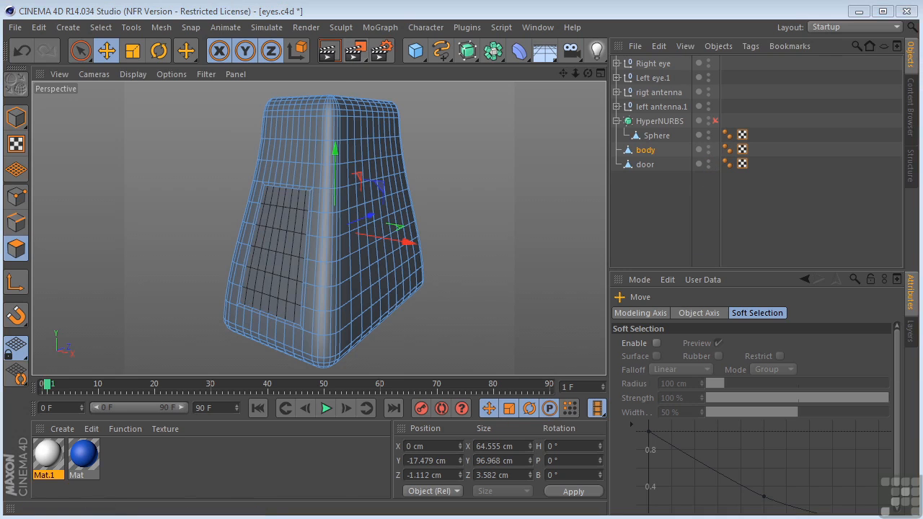
click(355, 50)
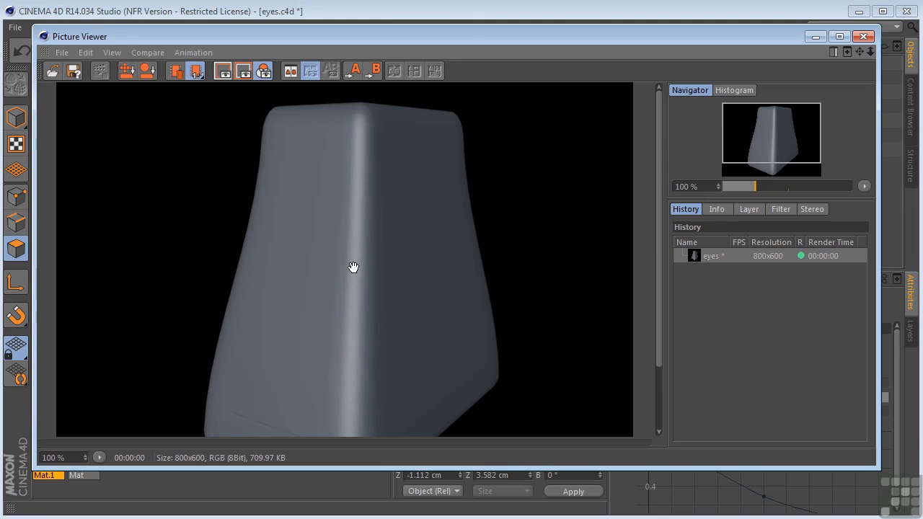
click(864, 36)
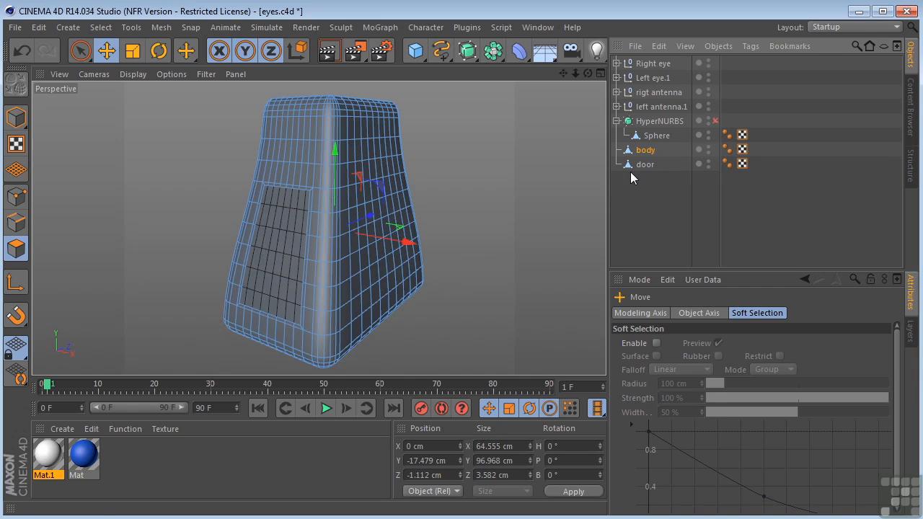
Set the Phong Angle of the body's Phong tag to 71° and render the view again to check the shading.
click(644, 150)
click(727, 149)
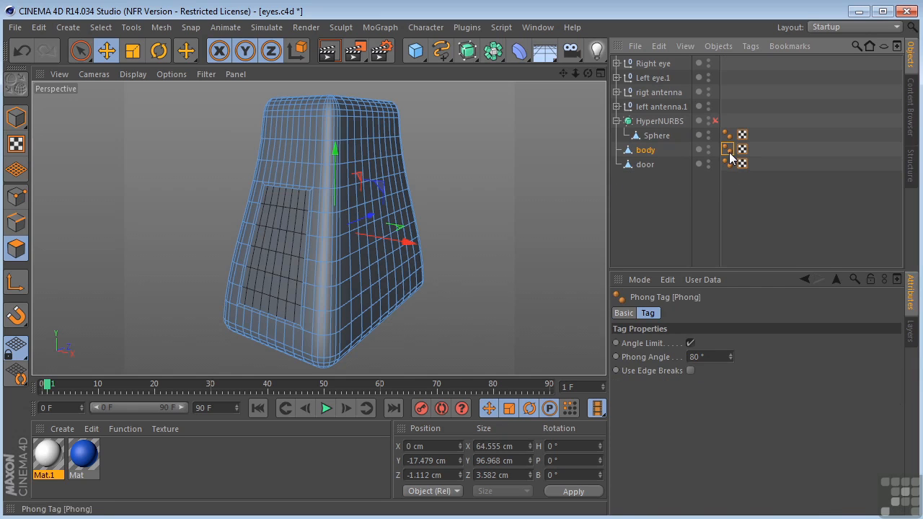
drag(730, 357, 728, 342)
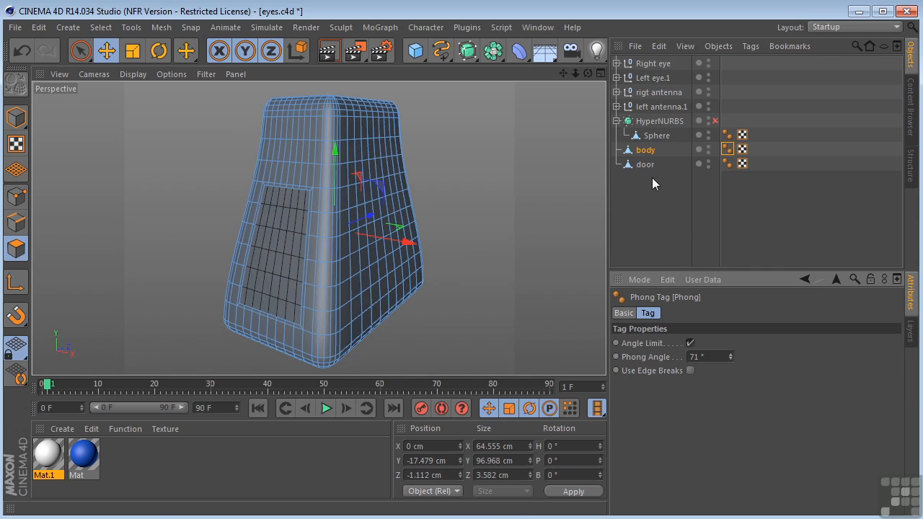
click(353, 50)
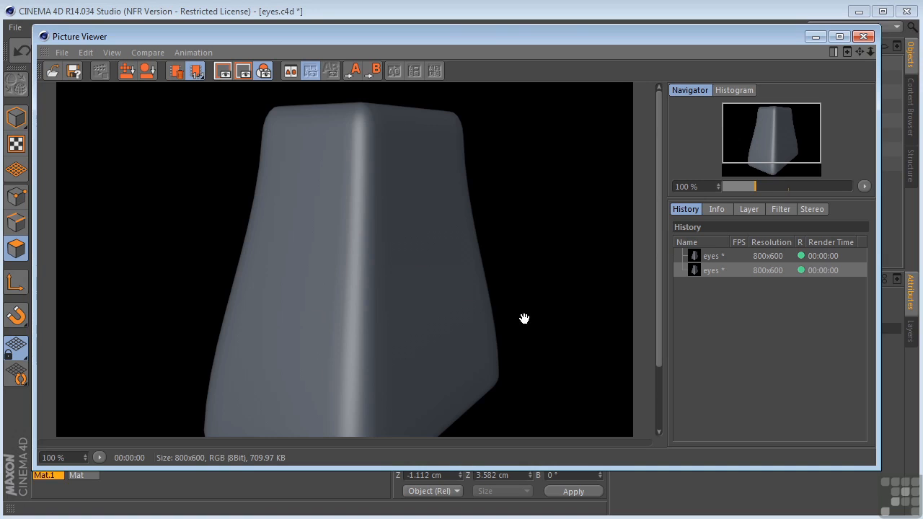
scroll(518, 315, down, 1)
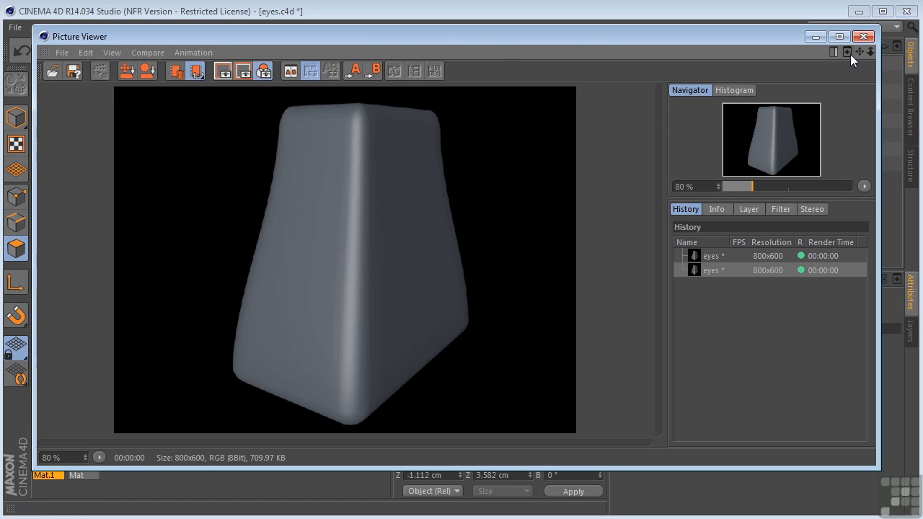
click(864, 37)
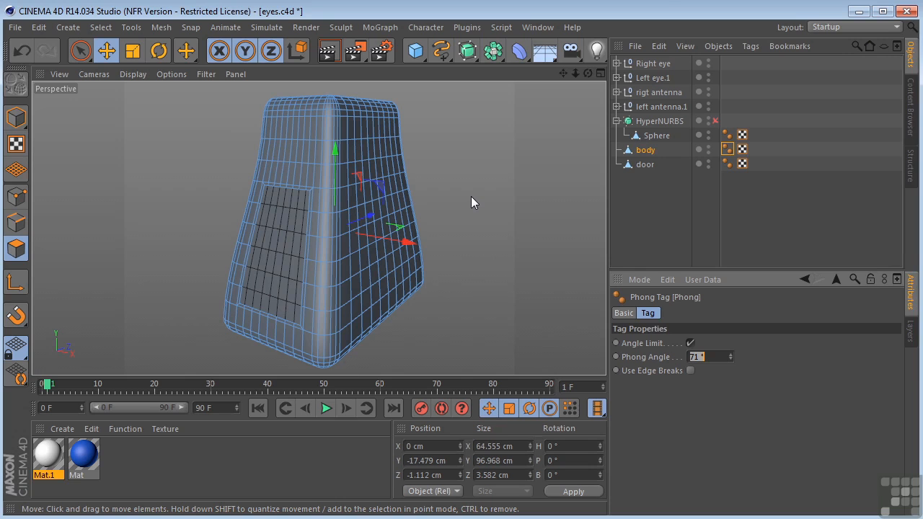
Hide the door object in the editor and renderer to expose the body's doorway.
alt+click(708, 161)
alt+click(708, 161)
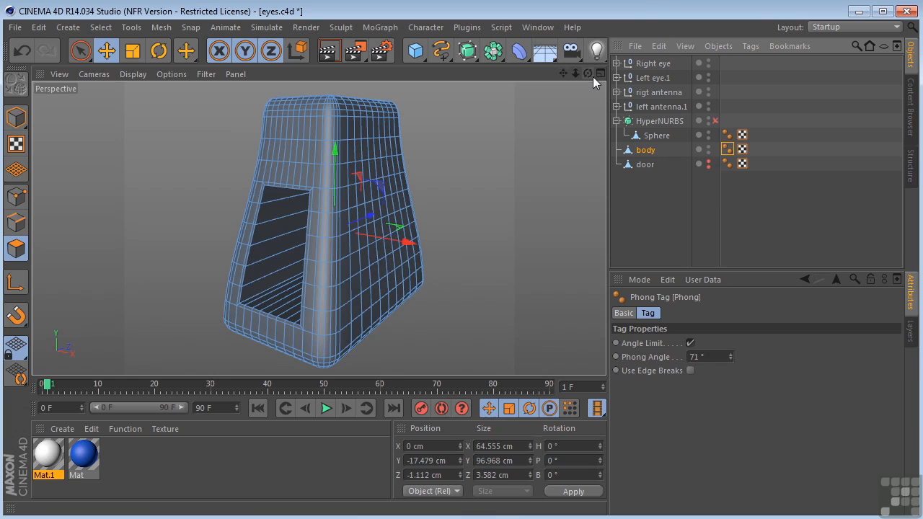
mouse_move(588, 73)
mouse_down()
mouse_move(566, 74)
mouse_move(590, 76)
mouse_up()
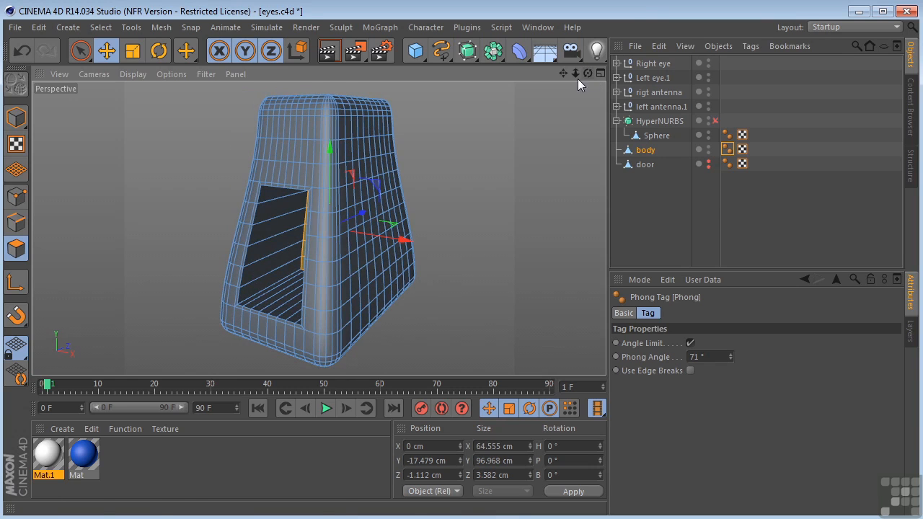